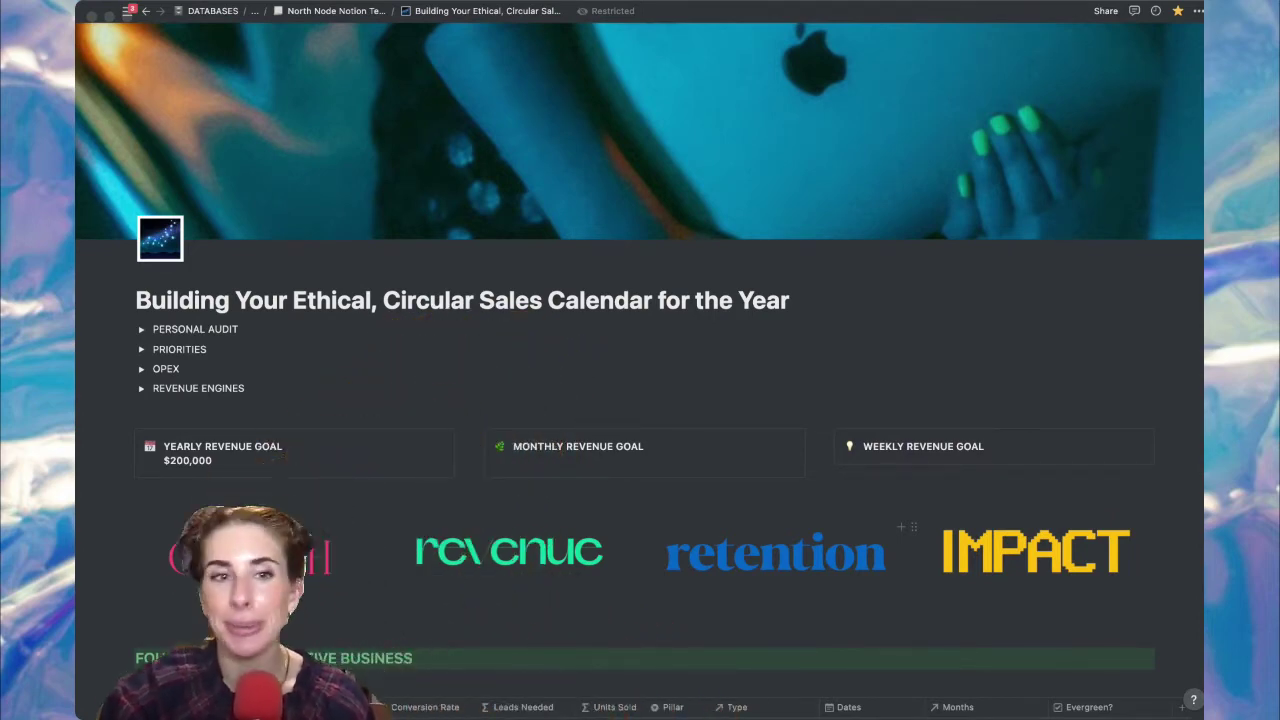
- Scroll down past the Four Pillars heading to the Projects table of eight offerings
scroll(640, 400, down, 6)
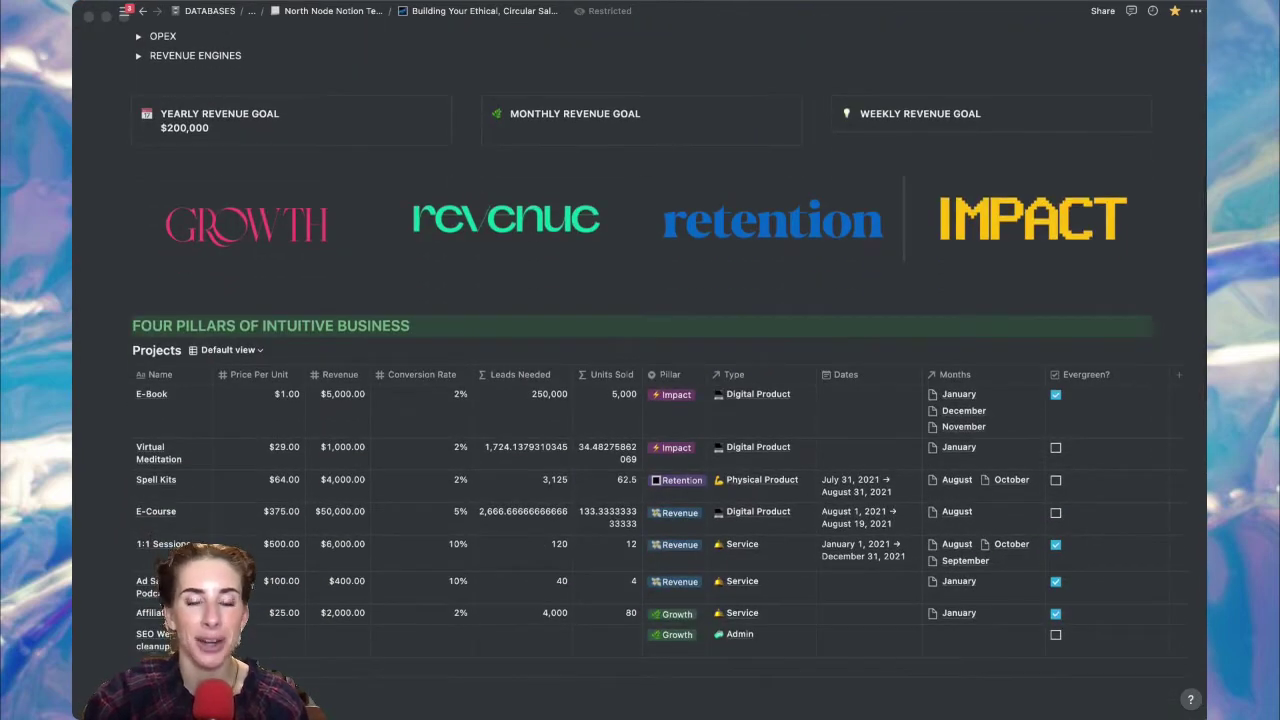
scroll(640, 400, down, 3)
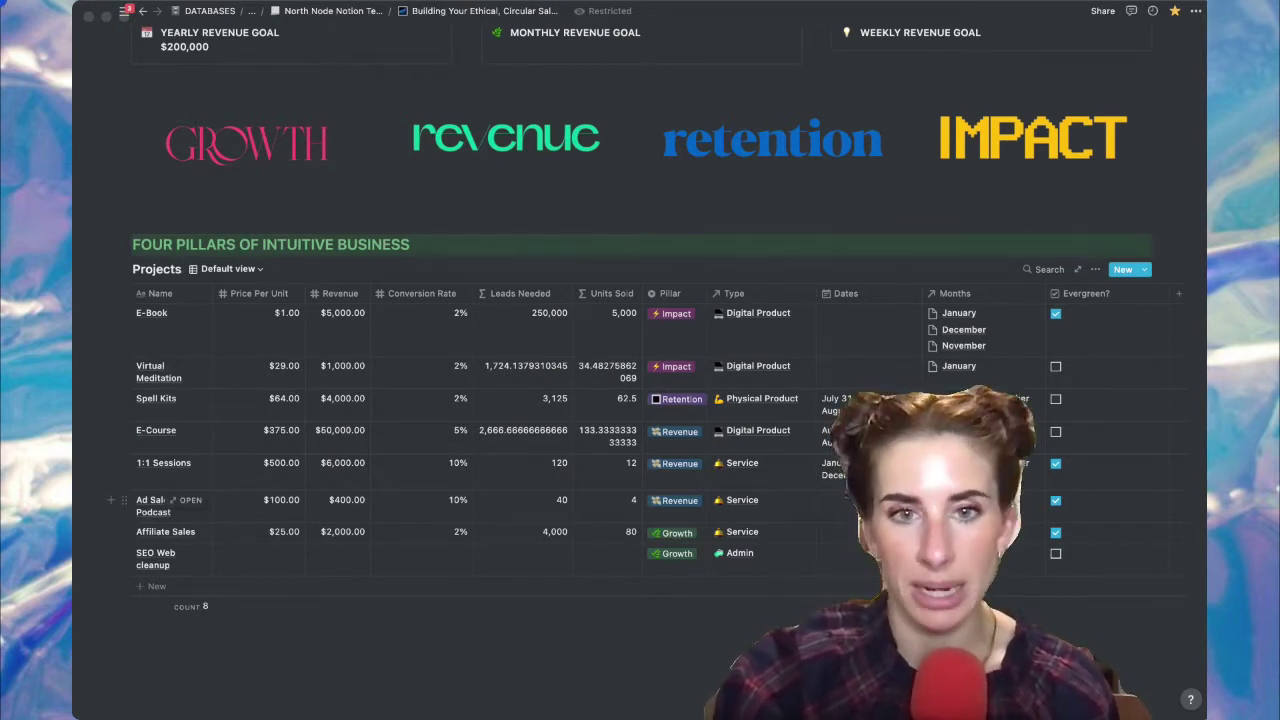
mouse_move(929, 194)
mouse_down()
mouse_move(371, 277)
mouse_move(290, 440)
mouse_move(330, 400)
mouse_up()
drag(296, 290, 355, 367)
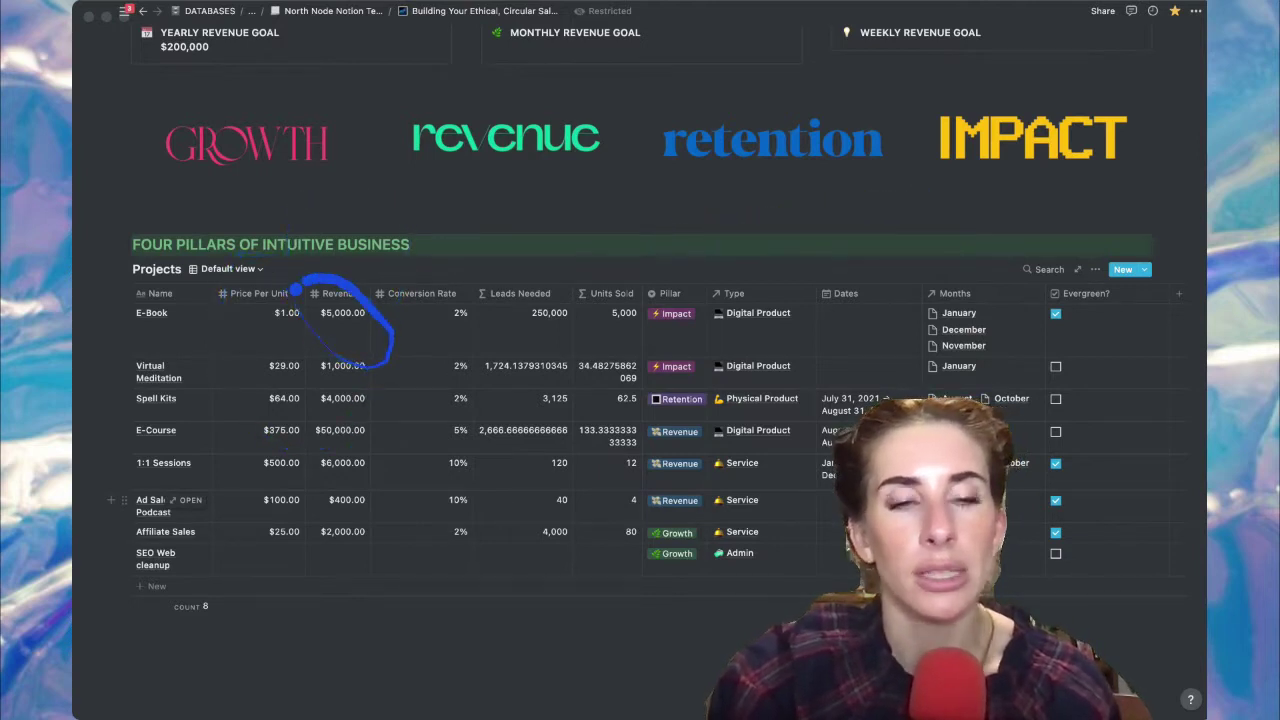
mouse_move(232, 258)
mouse_down()
mouse_move(140, 272)
mouse_move(230, 318)
mouse_move(181, 337)
mouse_up()
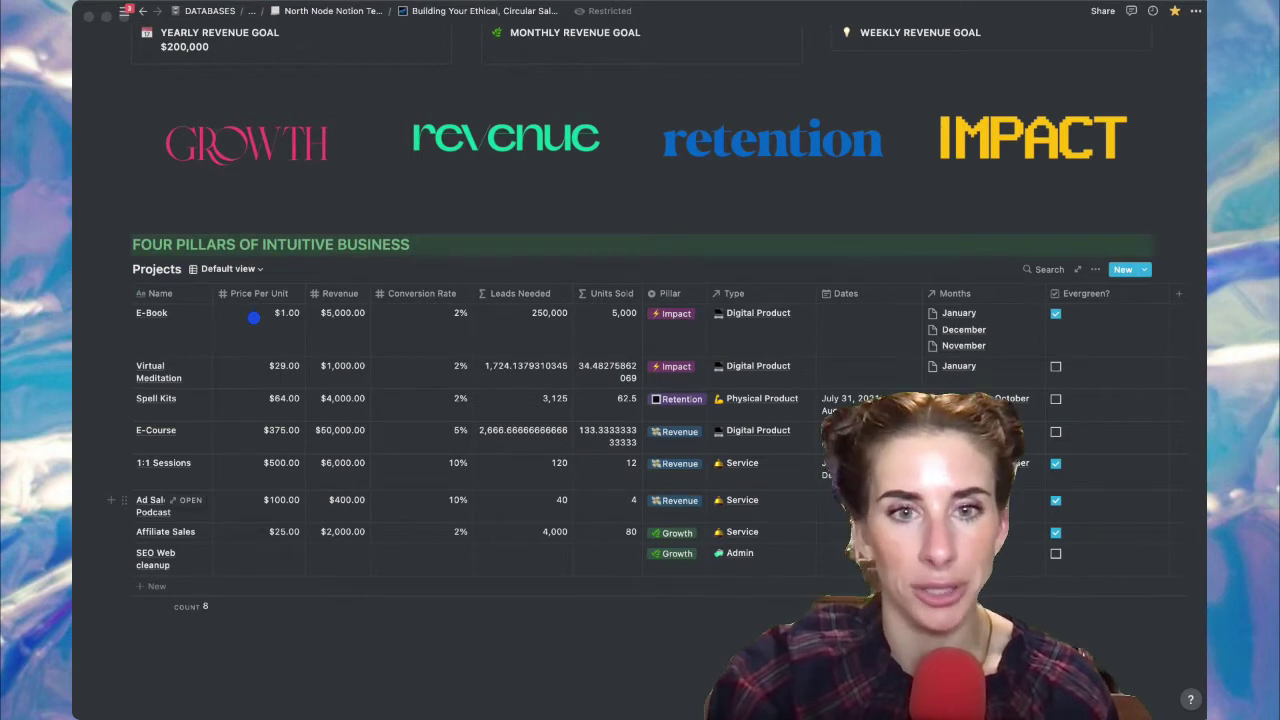
drag(254, 318, 338, 328)
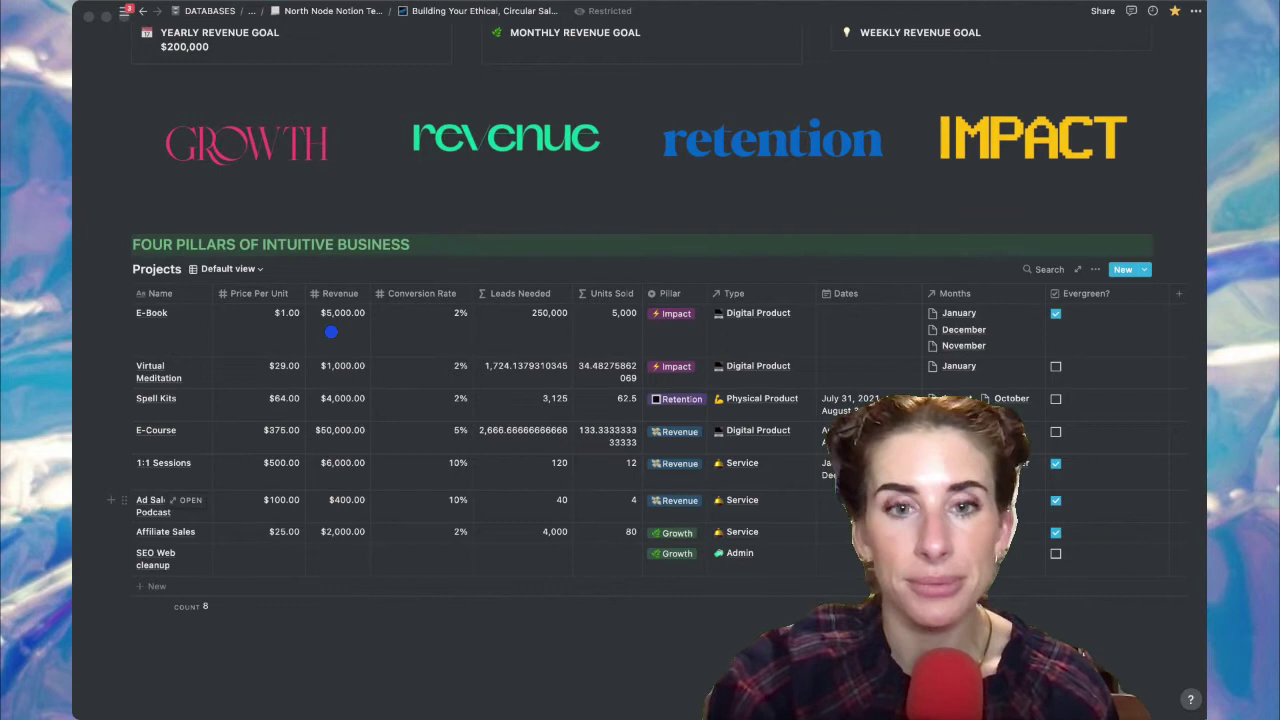
mouse_move(331, 331)
mouse_down()
mouse_move(785, 370)
mouse_move(950, 340)
mouse_move(945, 318)
mouse_move(957, 342)
mouse_move(965, 292)
mouse_move(990, 340)
mouse_up()
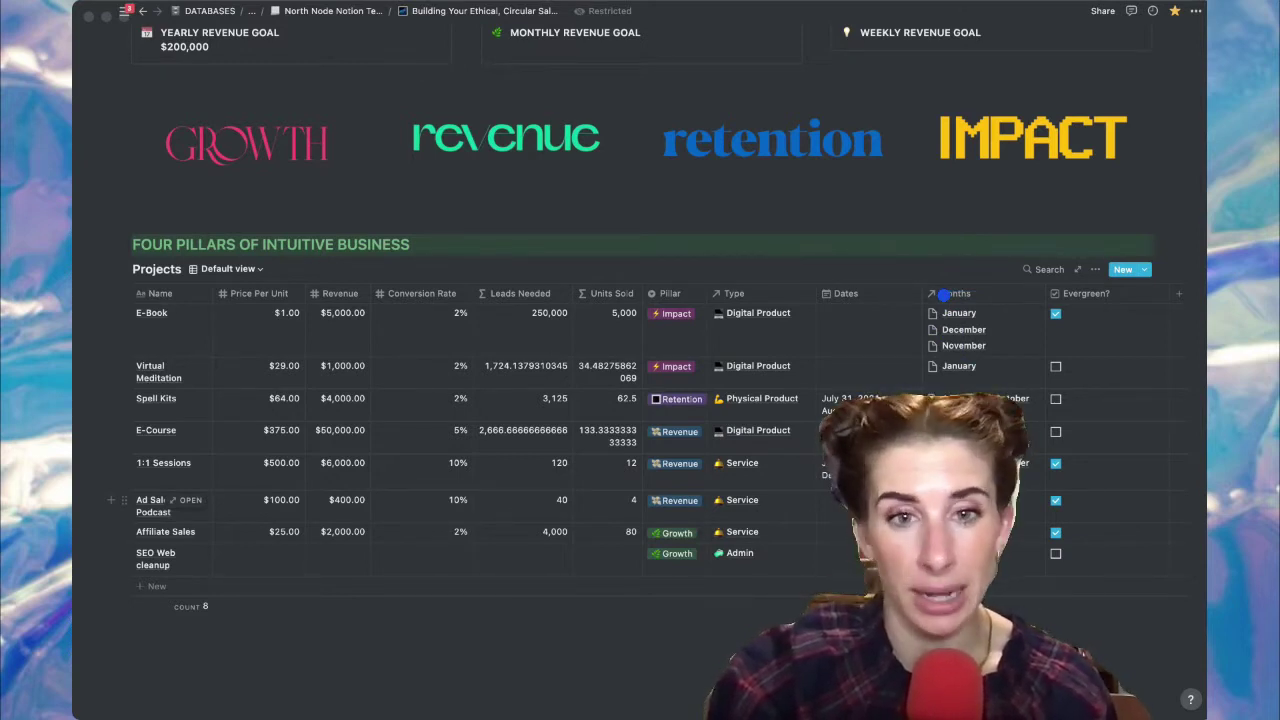
mouse_move(943, 293)
mouse_down()
mouse_move(1055, 292)
mouse_move(1040, 322)
mouse_move(1082, 312)
mouse_move(1063, 337)
mouse_move(1085, 285)
mouse_move(1060, 330)
mouse_move(1105, 300)
mouse_up()
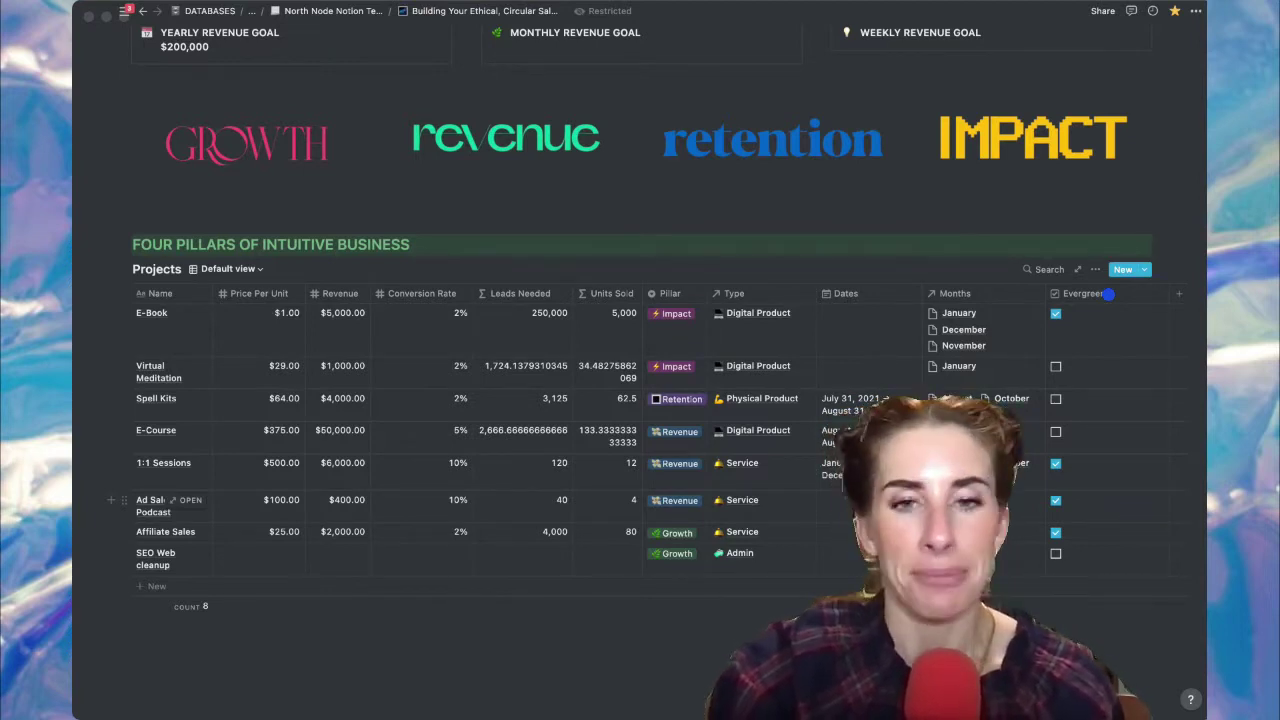
mouse_move(1107, 293)
mouse_down()
mouse_move(858, 260)
mouse_move(1170, 330)
mouse_up()
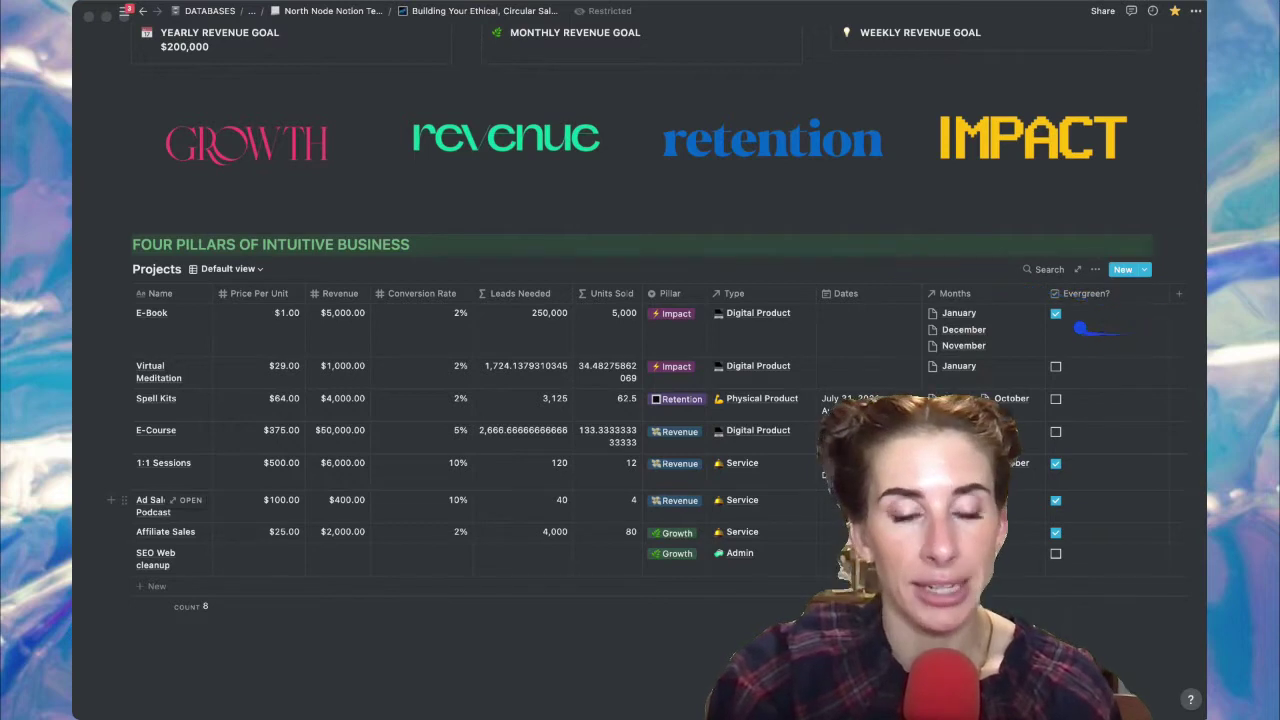
mouse_move(1080, 327)
mouse_down()
mouse_move(440, 263)
mouse_move(300, 355)
mouse_move(333, 290)
mouse_up()
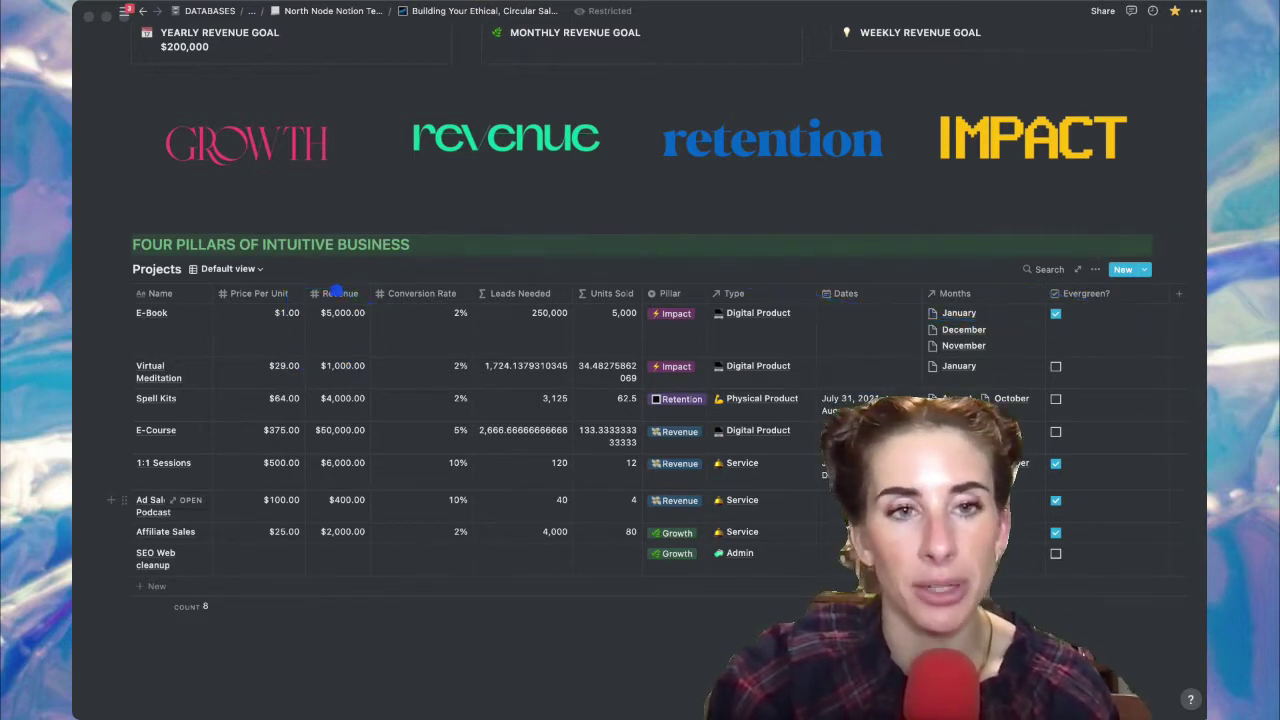
mouse_move(337, 291)
mouse_down()
mouse_move(505, 322)
mouse_move(460, 335)
mouse_move(440, 300)
mouse_move(540, 340)
mouse_move(590, 300)
mouse_move(483, 292)
mouse_move(515, 350)
mouse_move(622, 326)
mouse_move(645, 355)
mouse_move(619, 322)
mouse_up()
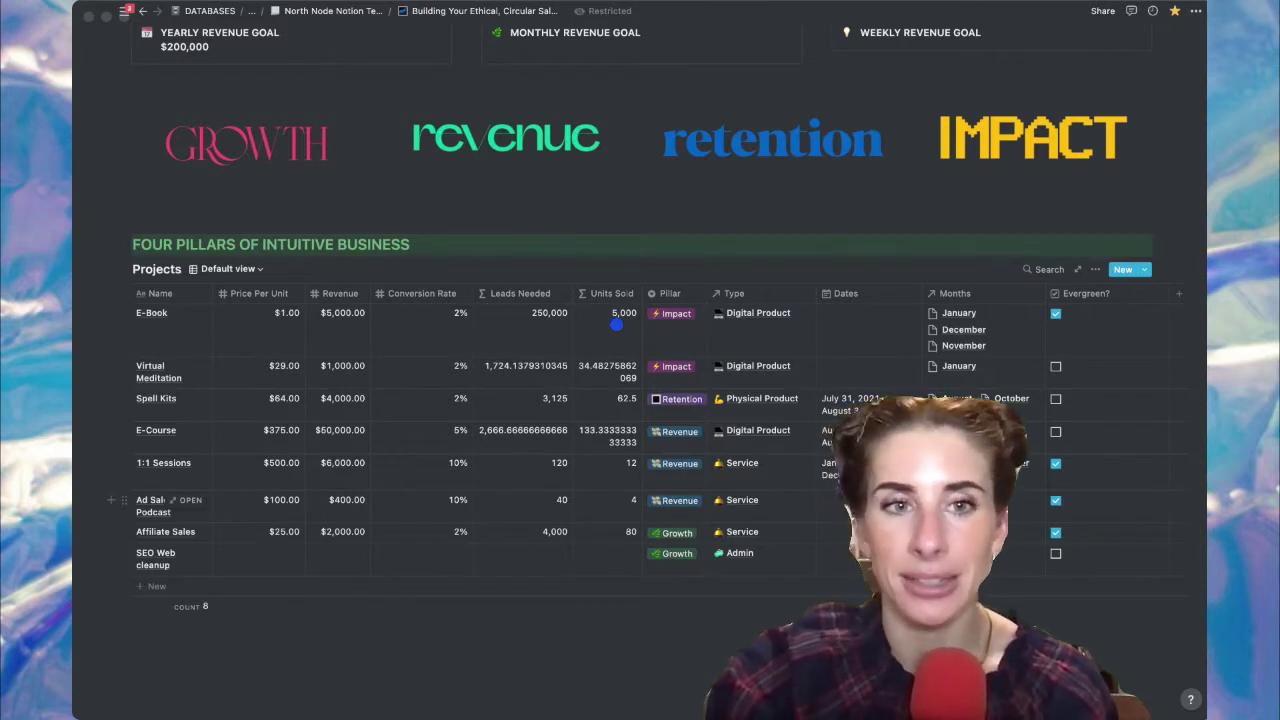
drag(618, 324, 344, 328)
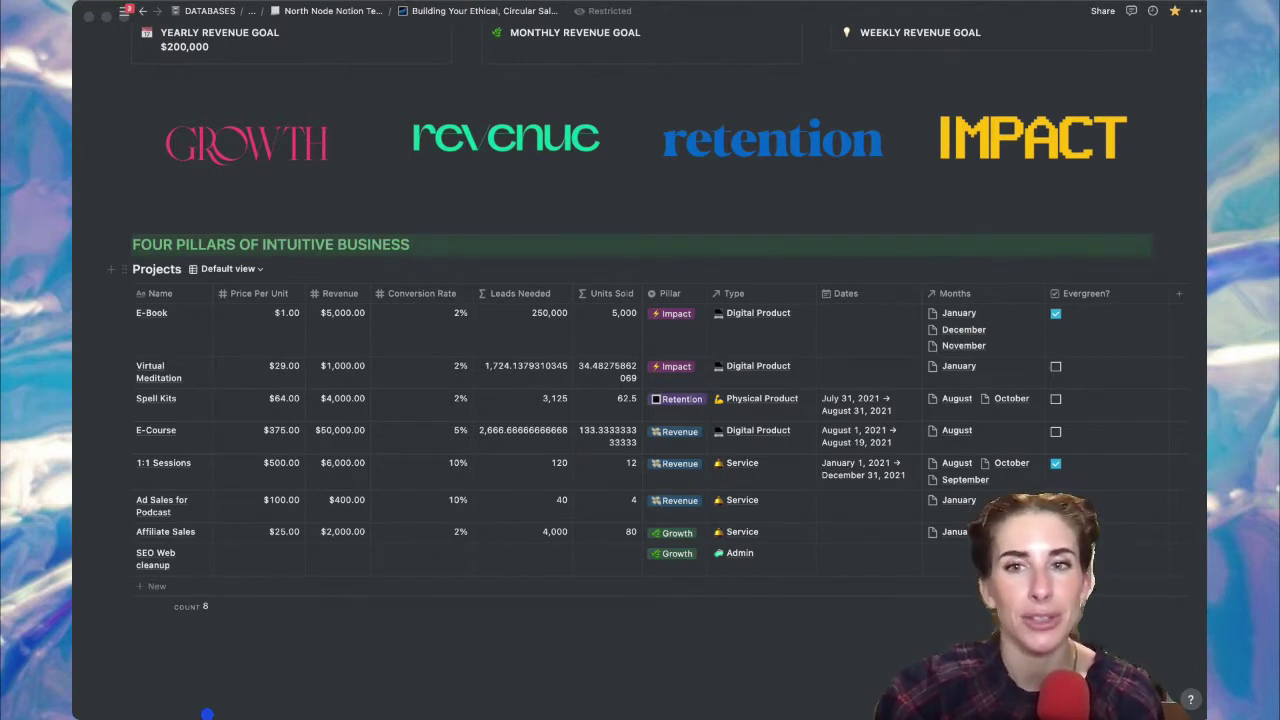
- Point out the Units Sold column, the Pillar column and its Impact tags
mouse_move(875, 282)
mouse_down()
mouse_move(770, 242)
mouse_move(612, 528)
mouse_up()
mouse_move(680, 220)
mouse_down()
mouse_move(675, 305)
mouse_move(690, 355)
mouse_move(650, 330)
mouse_up()
drag(660, 275, 720, 355)
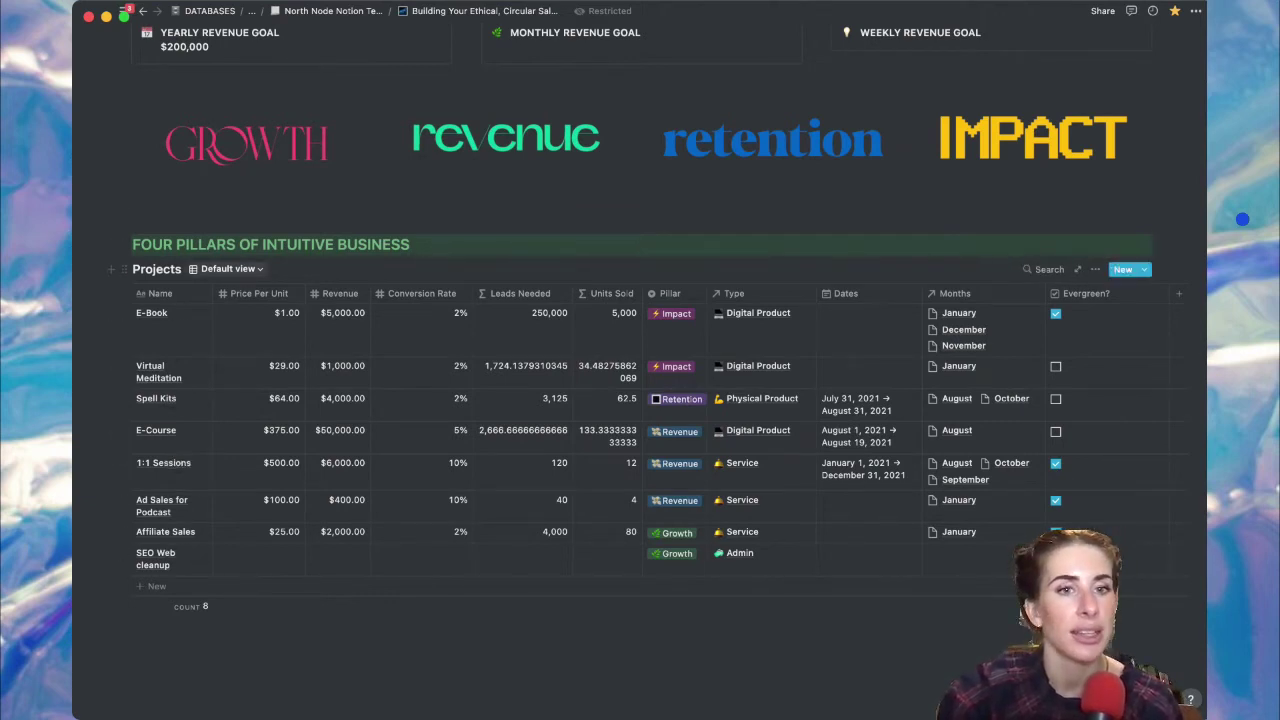
- Switch the Projects database from Default view to Board view
click(228, 269)
key(Down)
key(Down)
key(Down)
key(Up)
key(Return)
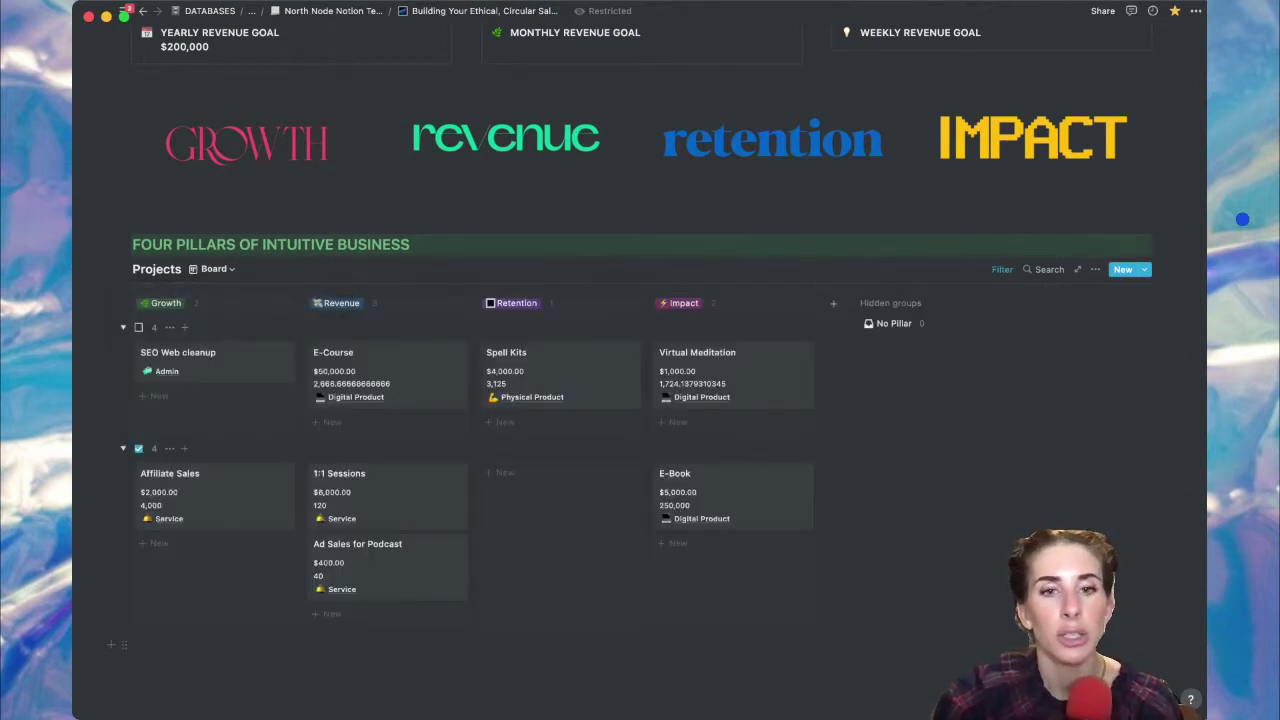
- Point out the Retention and Growth columns and the E-Course and 1:1 Sessions cards
click(1242, 219)
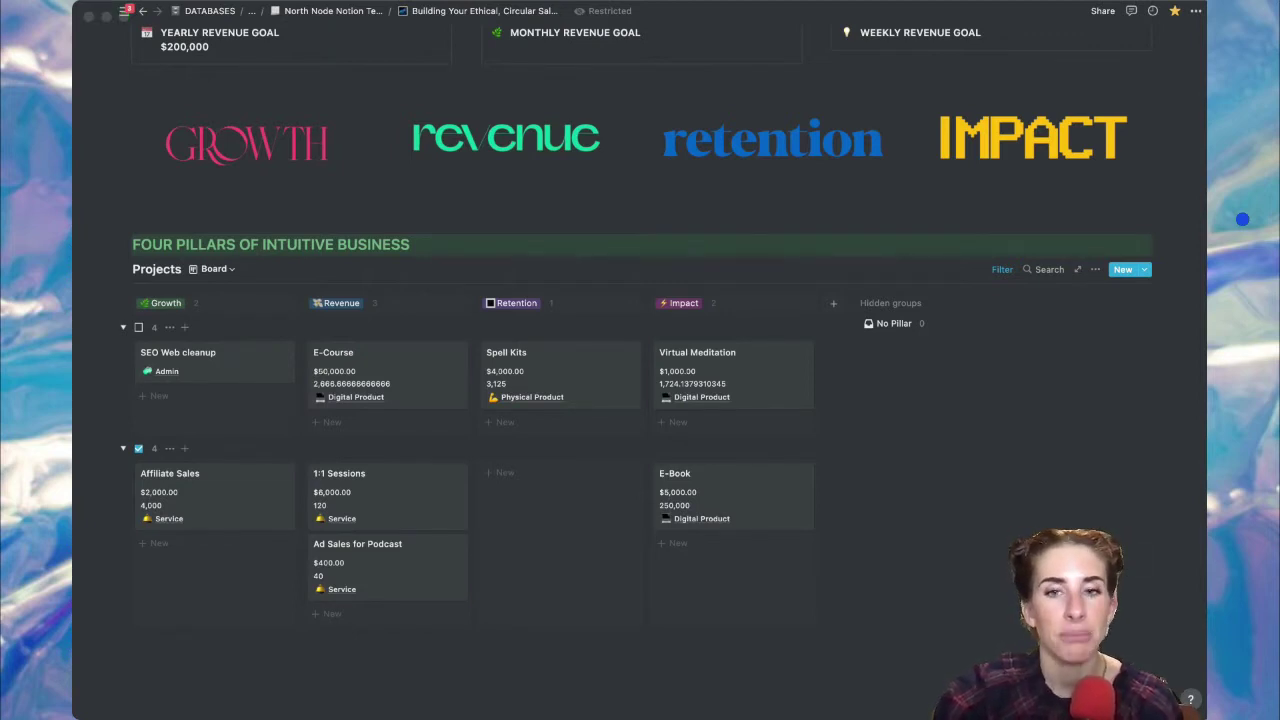
mouse_move(1212, 587)
mouse_down()
mouse_move(837, 491)
mouse_move(511, 313)
mouse_move(609, 274)
mouse_move(586, 580)
mouse_move(466, 449)
mouse_move(545, 255)
mouse_up()
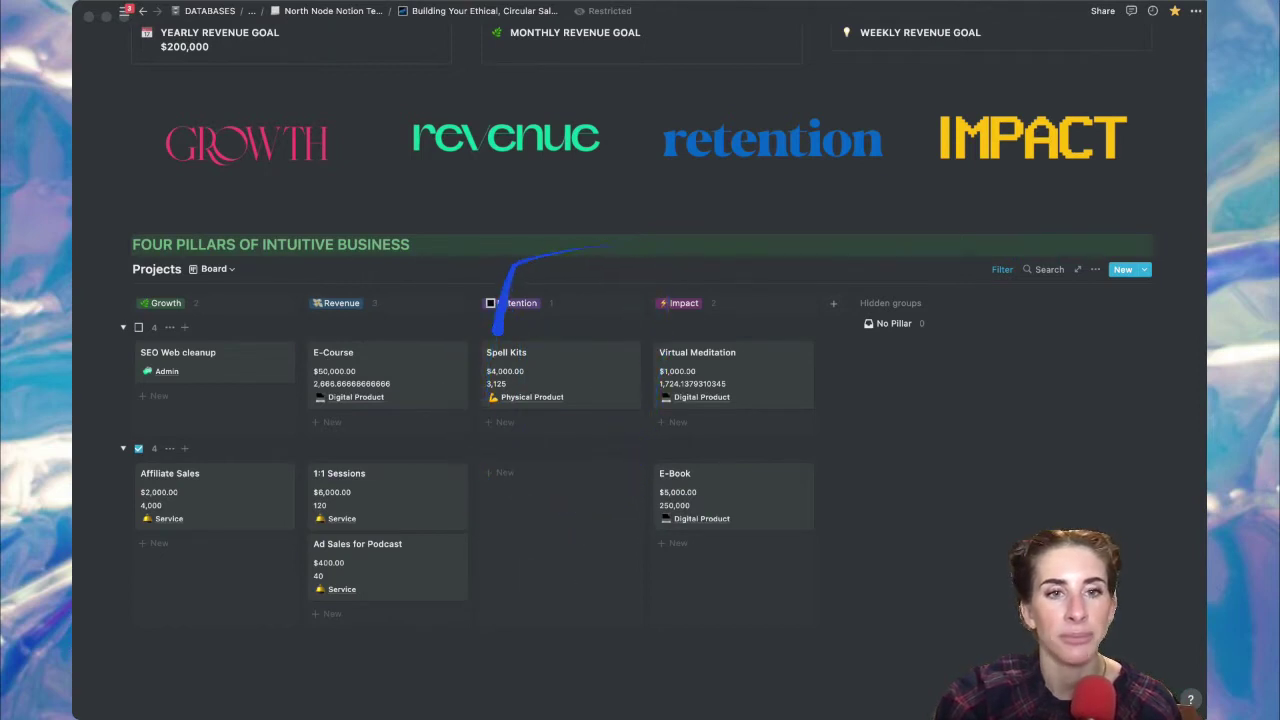
mouse_move(500, 323)
mouse_down()
mouse_move(143, 306)
mouse_move(237, 598)
mouse_move(178, 328)
mouse_move(155, 540)
mouse_move(290, 285)
mouse_move(113, 364)
mouse_move(125, 430)
mouse_move(389, 598)
mouse_move(430, 330)
mouse_move(299, 475)
mouse_move(455, 612)
mouse_move(458, 520)
mouse_move(430, 390)
mouse_up()
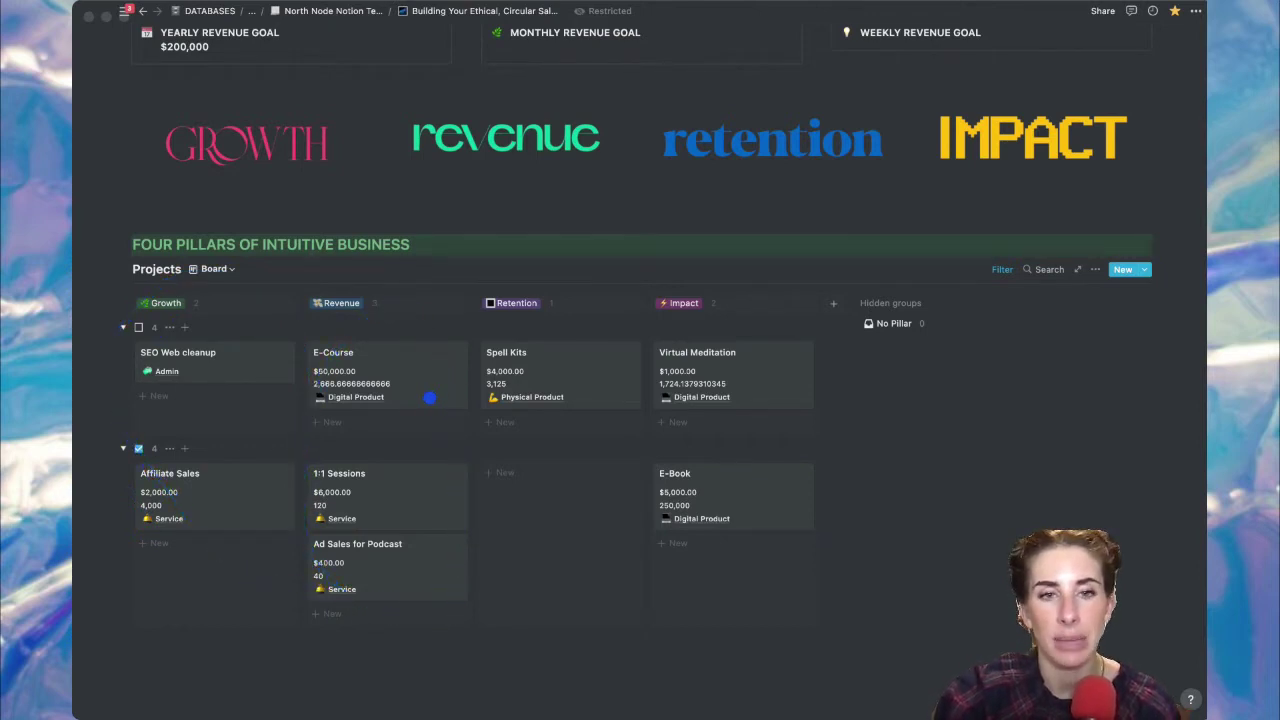
mouse_move(428, 397)
mouse_down()
mouse_move(413, 490)
mouse_move(114, 360)
mouse_move(135, 490)
mouse_move(124, 327)
mouse_move(443, 553)
mouse_move(408, 490)
mouse_move(278, 488)
mouse_move(203, 543)
mouse_move(258, 532)
mouse_move(386, 360)
mouse_move(490, 505)
mouse_up()
mouse_move(433, 445)
mouse_down()
mouse_move(400, 590)
mouse_move(414, 430)
mouse_move(440, 530)
mouse_move(358, 511)
mouse_move(366, 604)
mouse_move(412, 500)
mouse_move(584, 337)
mouse_move(572, 360)
mouse_up()
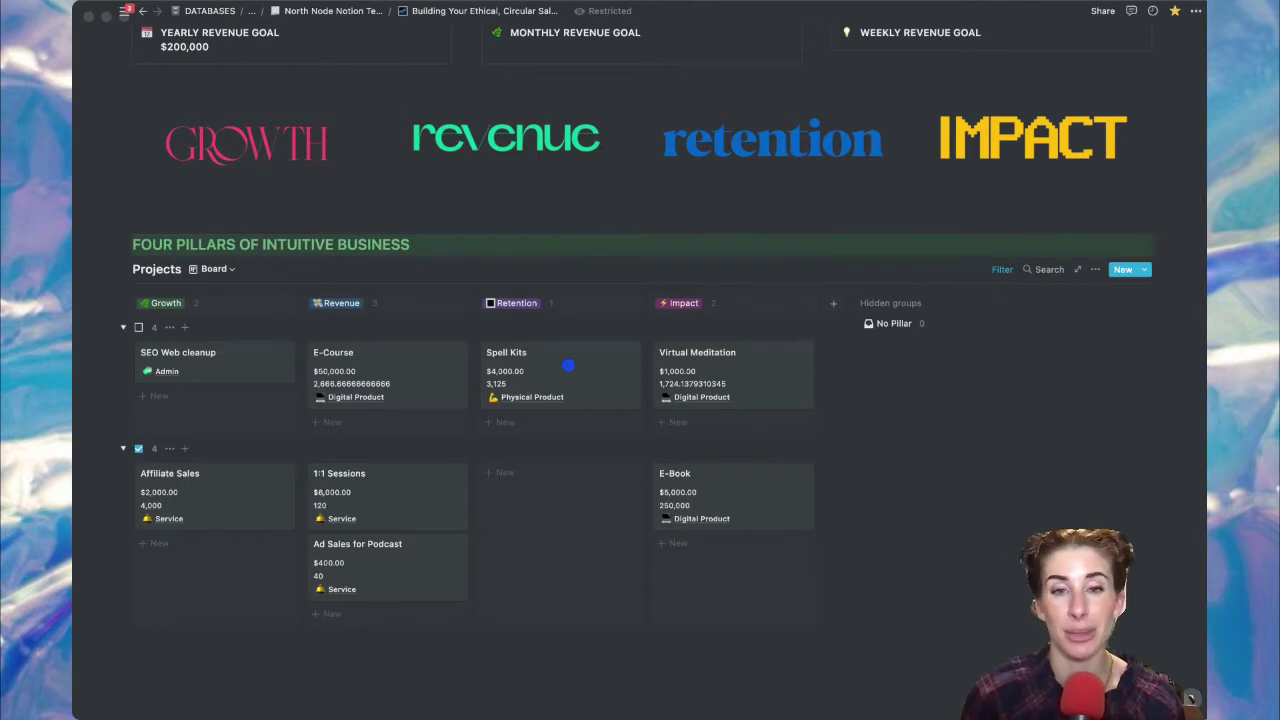
- Highlight the empty Retention evergreen slot, the Impact cards and E-Book, then open the Projects views list
mouse_move(568, 365)
mouse_down()
mouse_move(566, 457)
mouse_move(586, 459)
mouse_up()
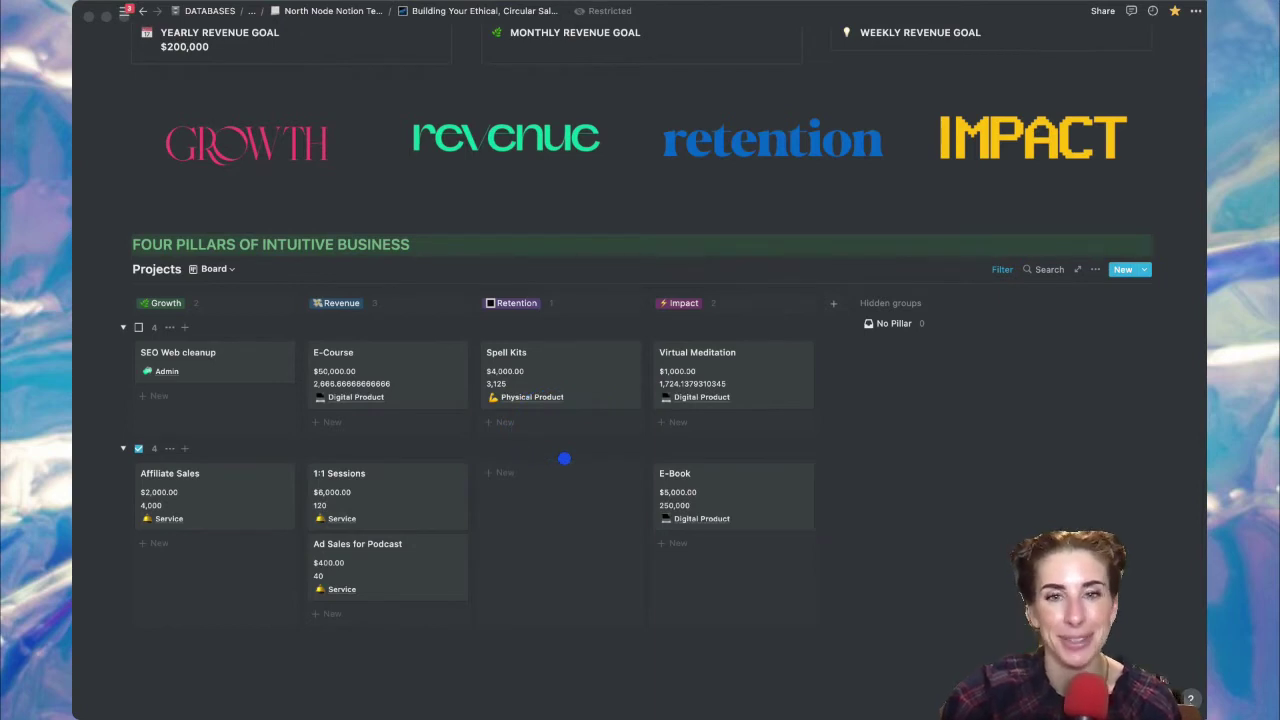
mouse_move(564, 458)
mouse_down()
mouse_move(810, 420)
mouse_move(595, 485)
mouse_move(835, 450)
mouse_move(763, 357)
mouse_up()
drag(730, 557, 1250, 472)
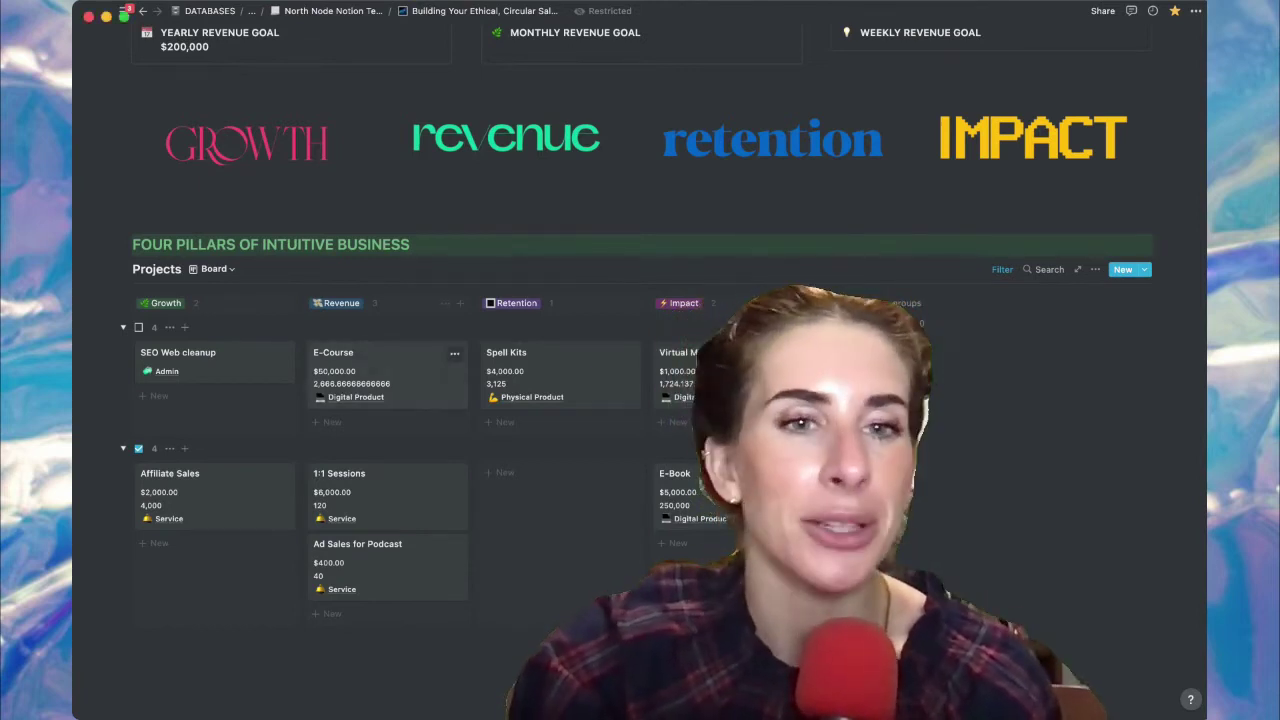
click(213, 269)
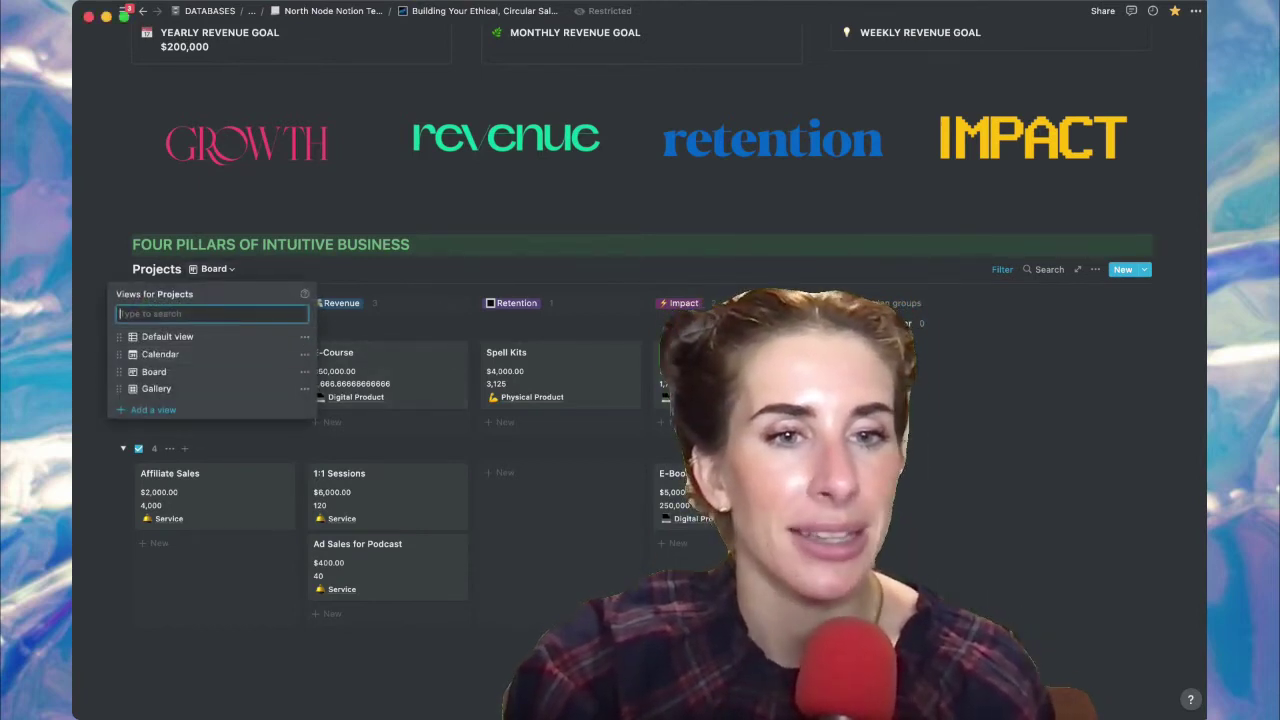
- Show Projects in Calendar view and page from February 2022 back toward September 2021
click(160, 354)
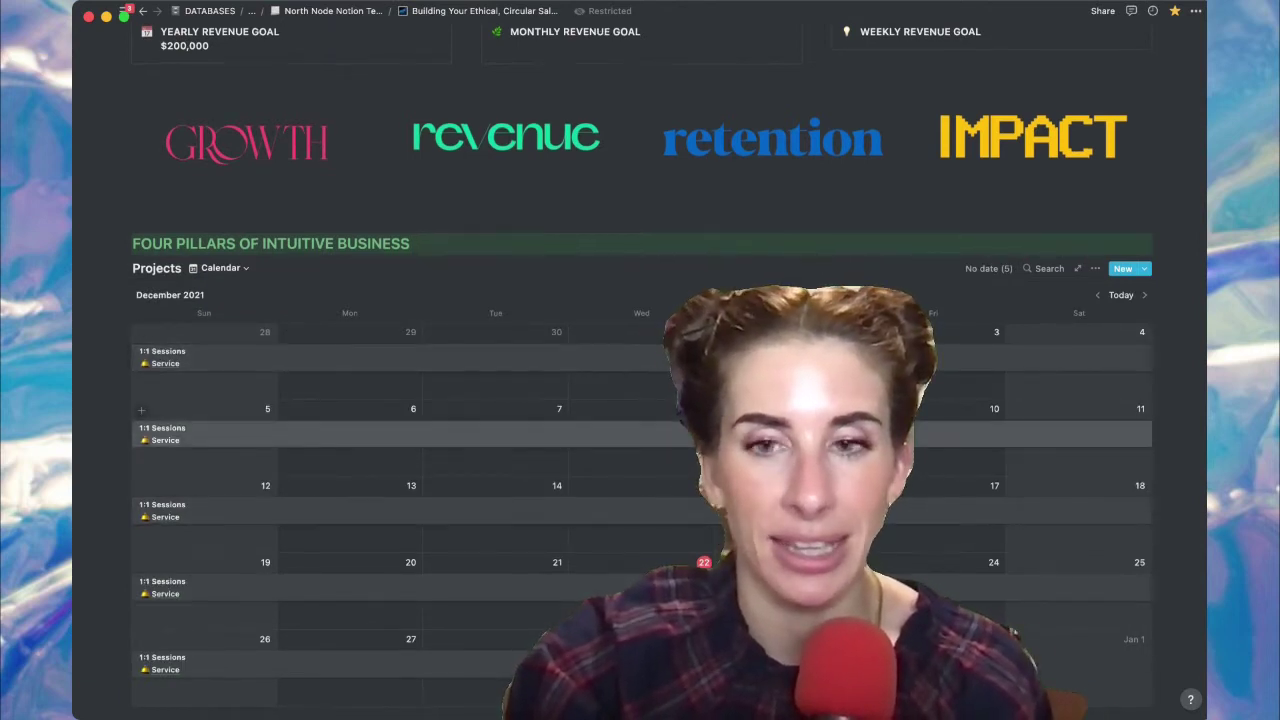
scroll(640, 400, down, 2)
click(1144, 184)
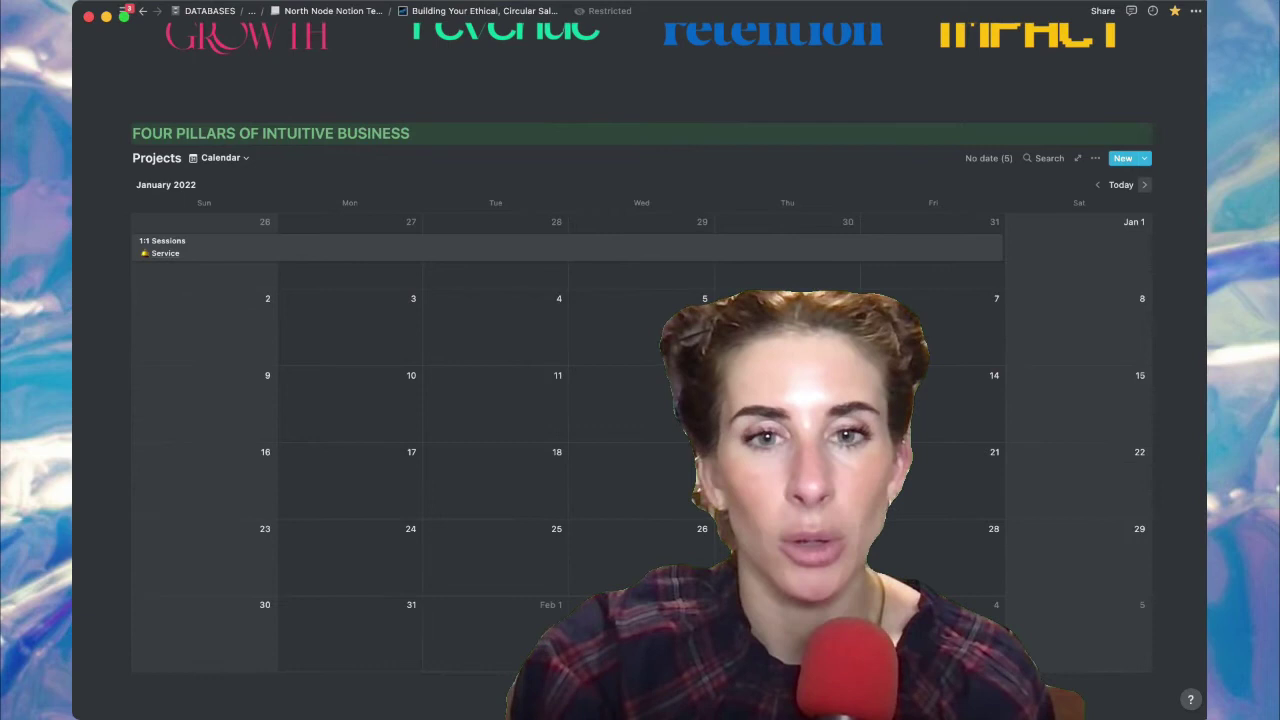
click(1144, 184)
click(1097, 184)
click(1097, 184)
click(1097, 184)
click(1097, 184)
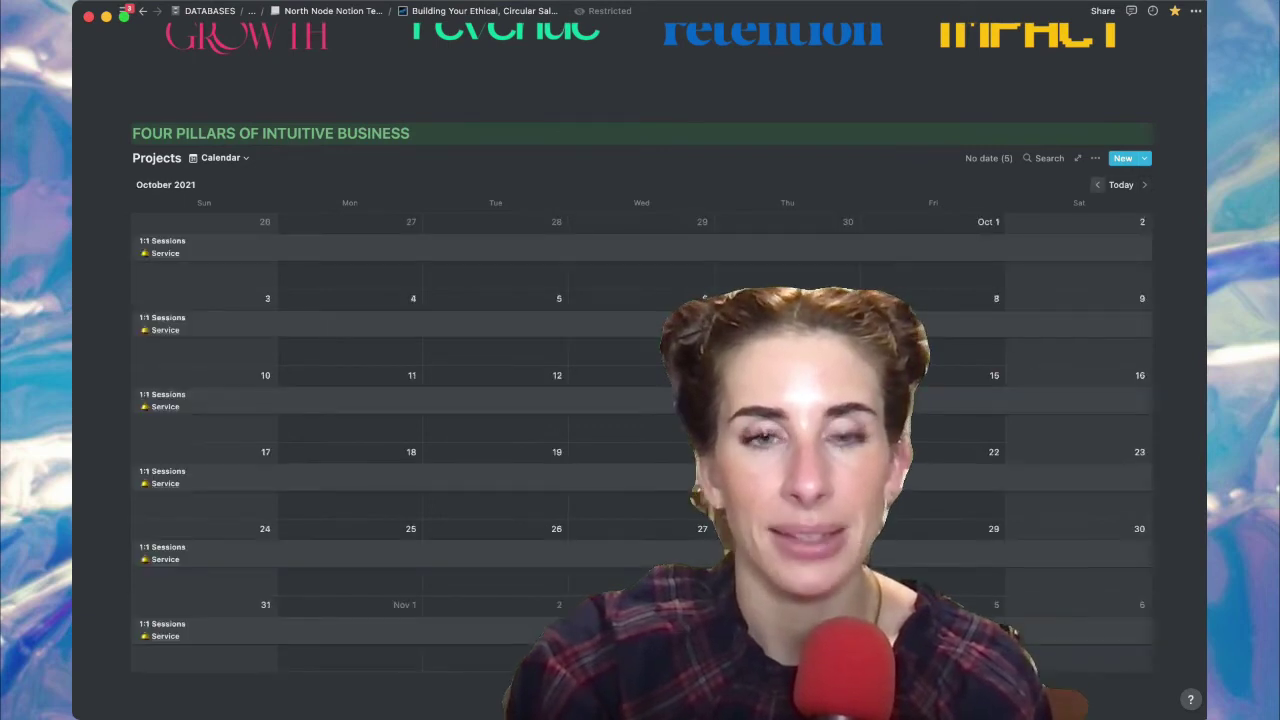
click(1097, 184)
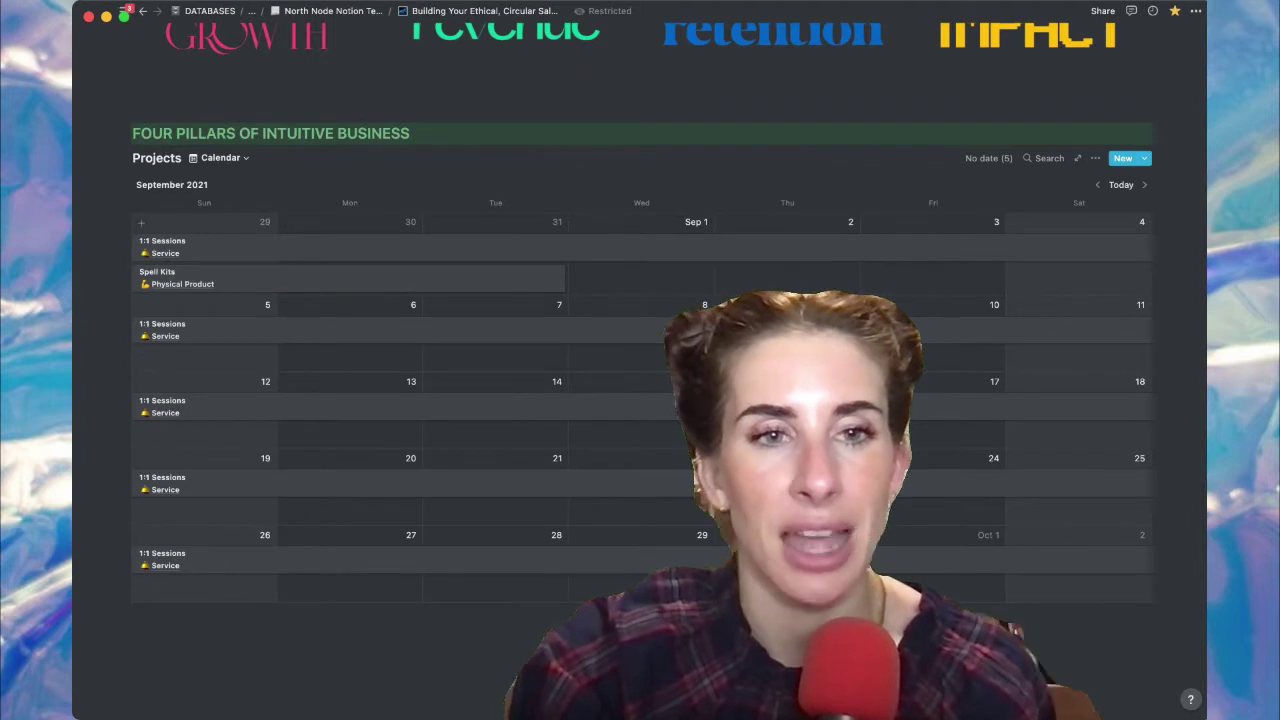
- Return Projects from Calendar to the Default table view listing all eight offerings
click(220, 157)
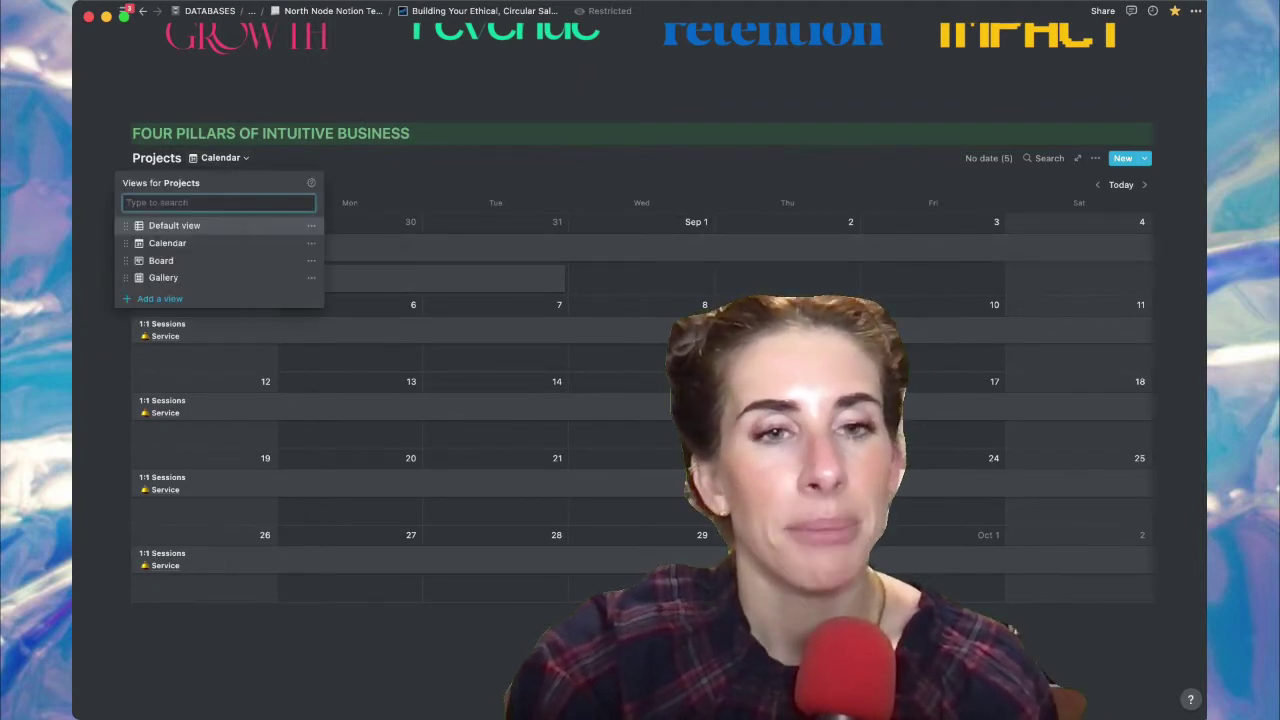
click(174, 225)
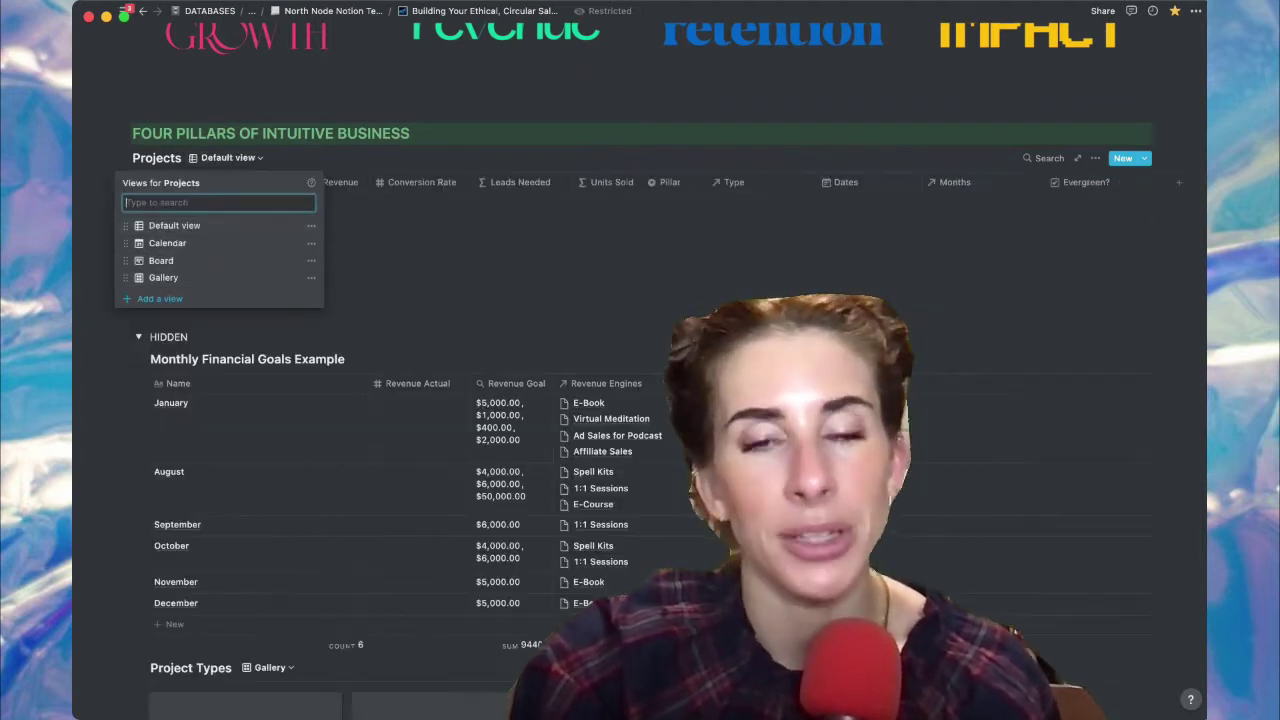
key(Escape)
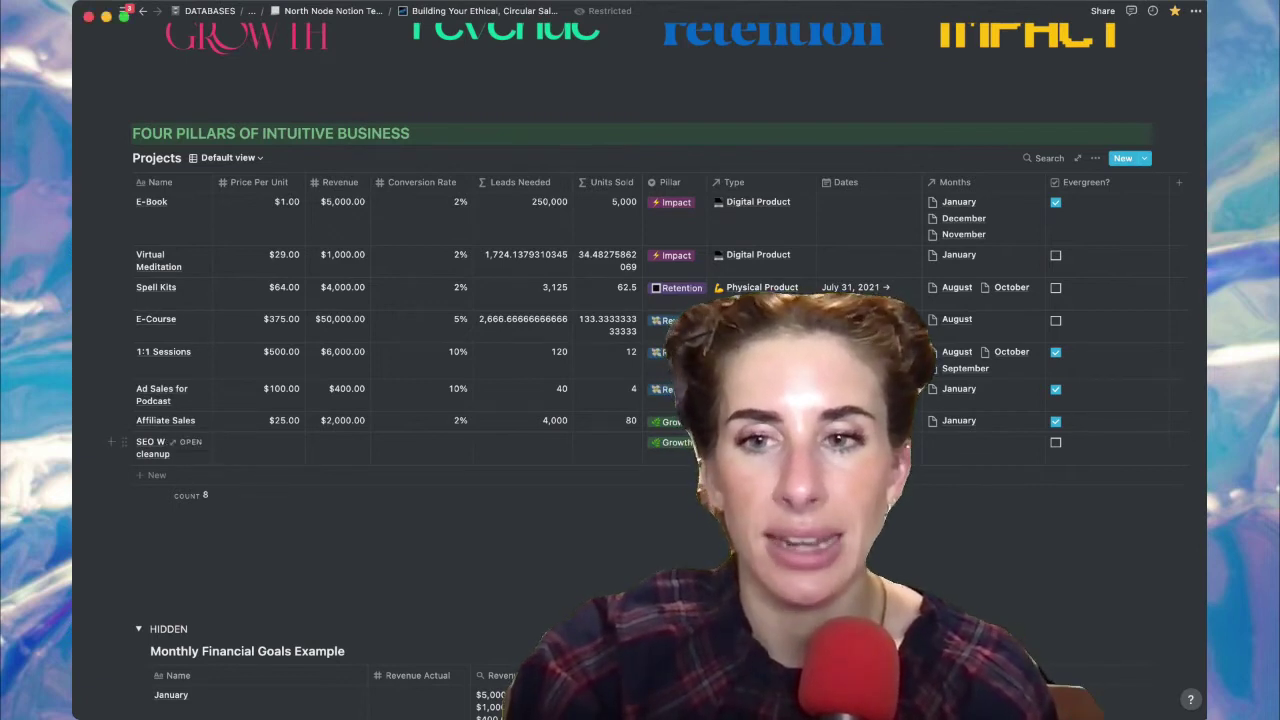
mouse_move(965, 368)
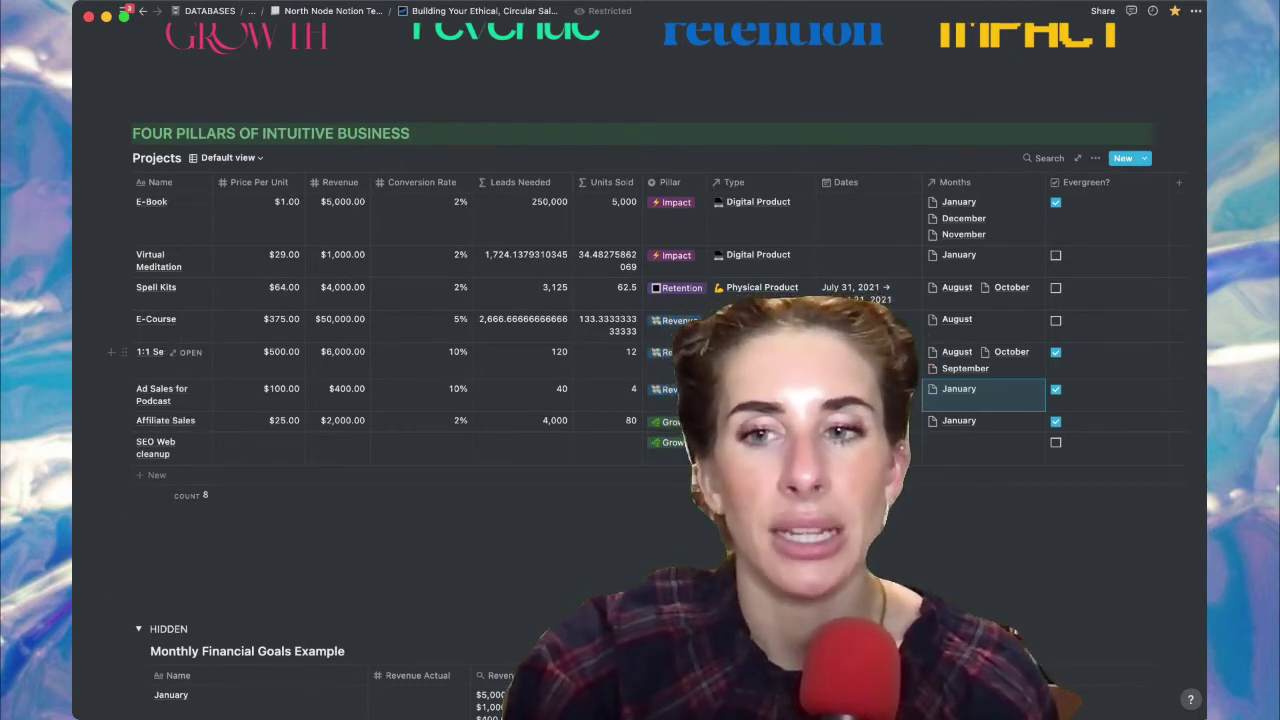
mouse_move(760, 352)
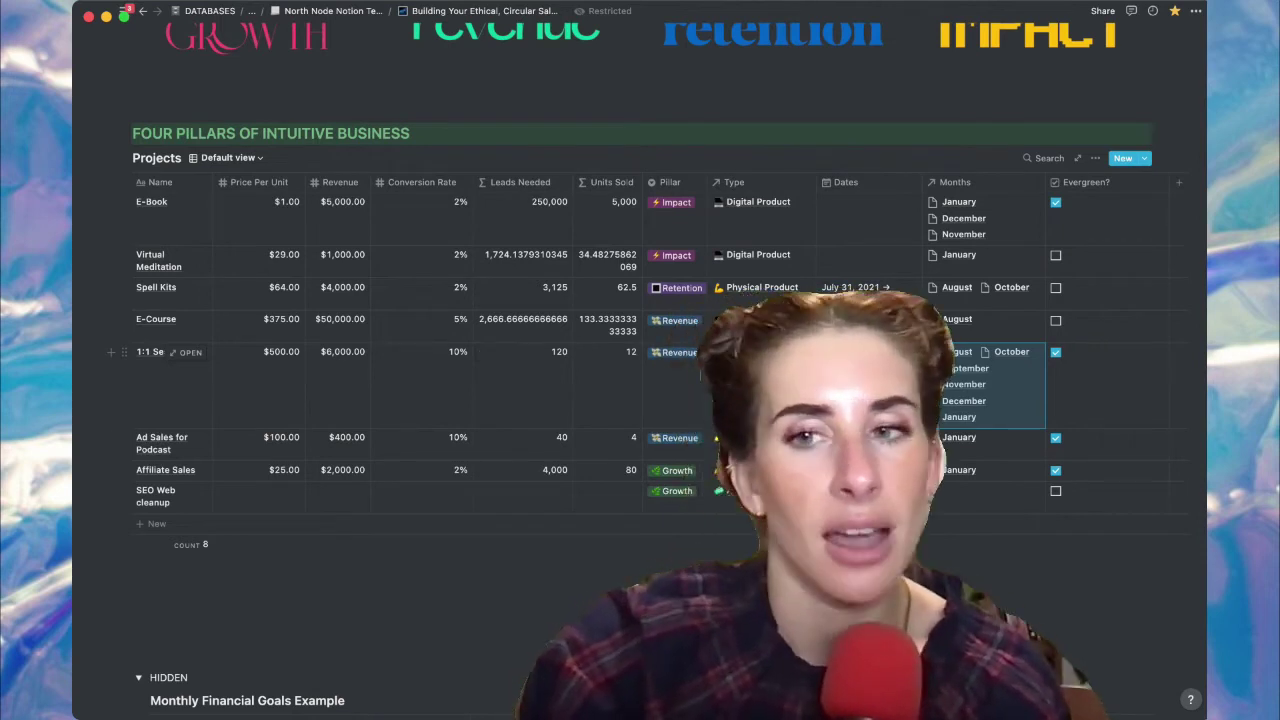
- Uncheck Evergreen for 1:1 Sessions and limit its Months to September, November and January
click(1055, 352)
click(985, 385)
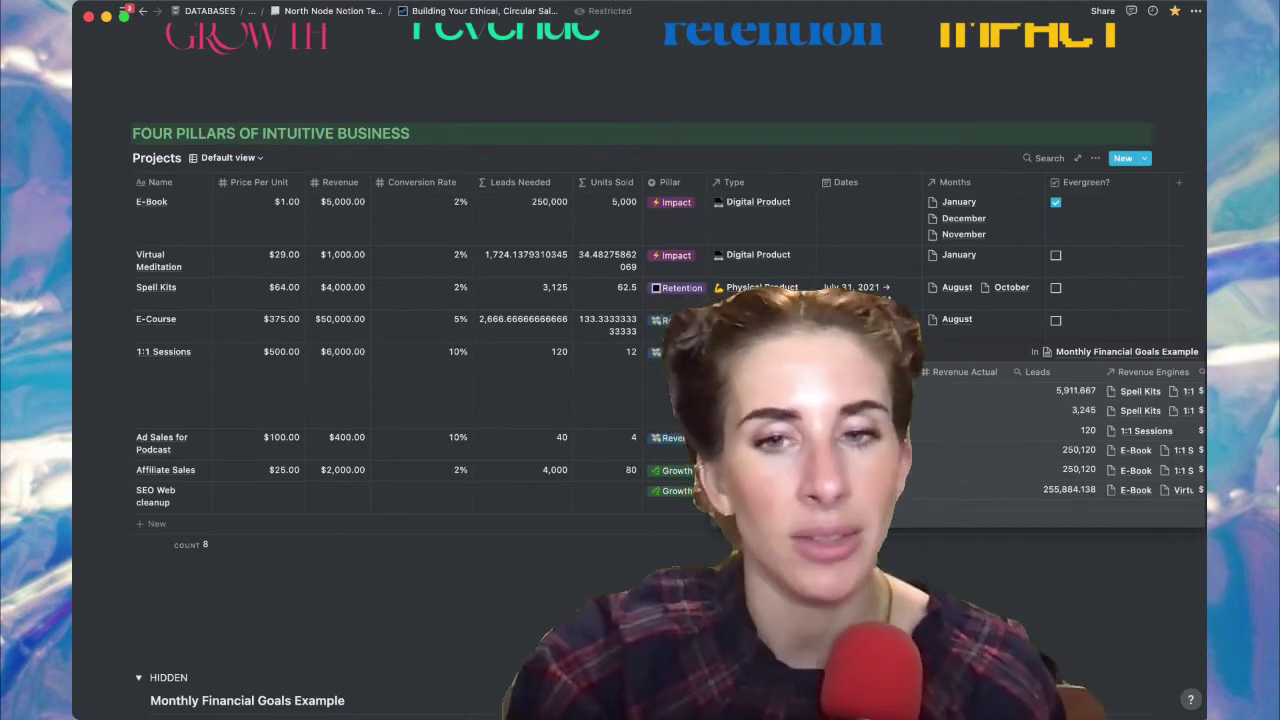
scroll(1082, 450, down, 1)
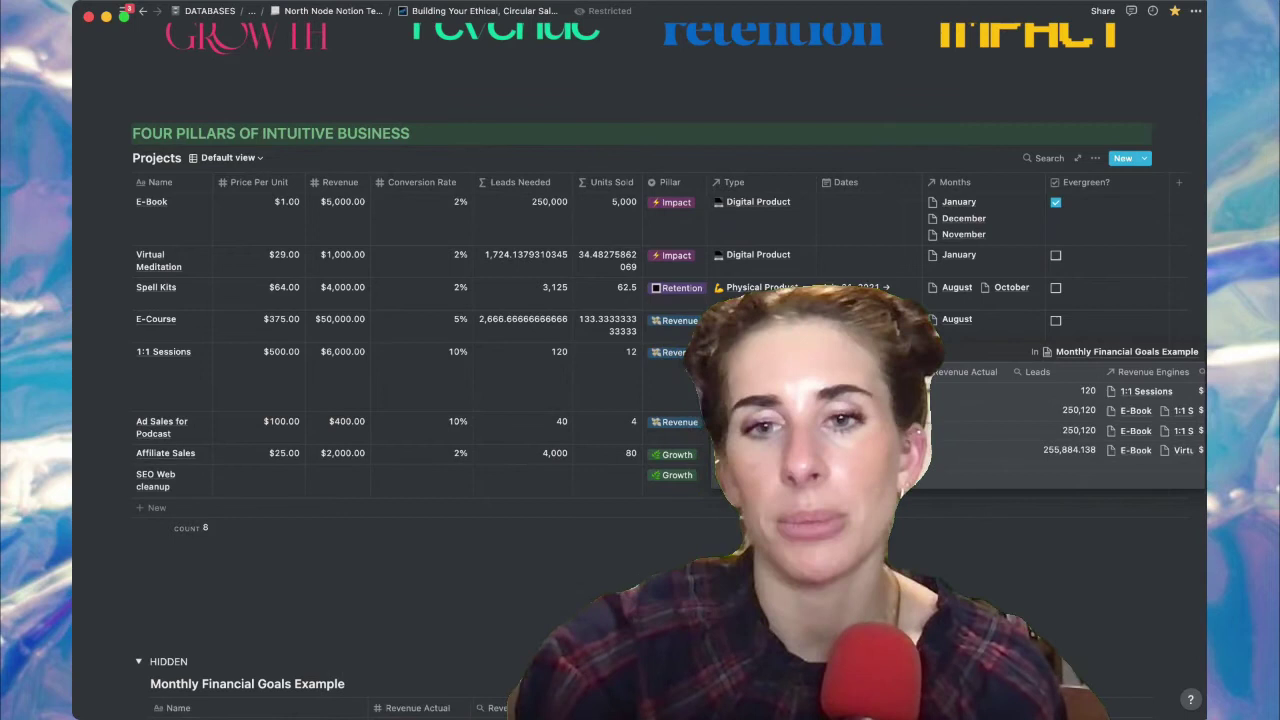
key(Escape)
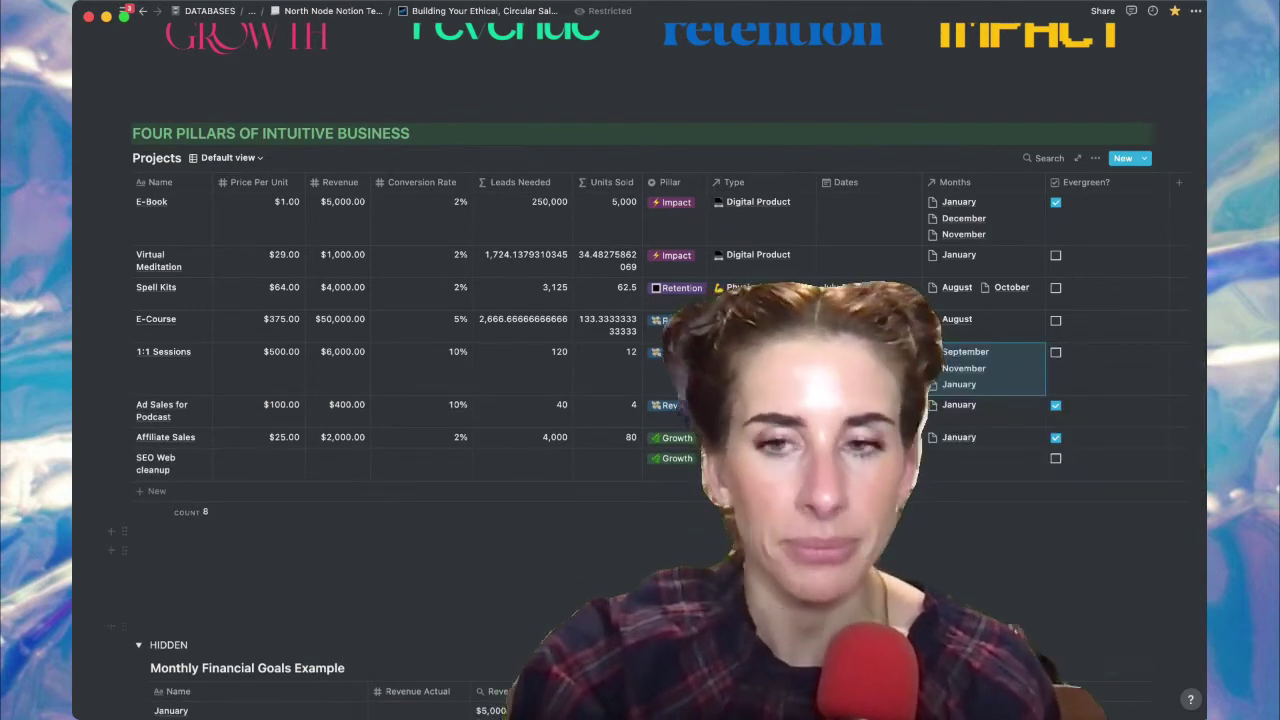
scroll(170, 300, down, 1)
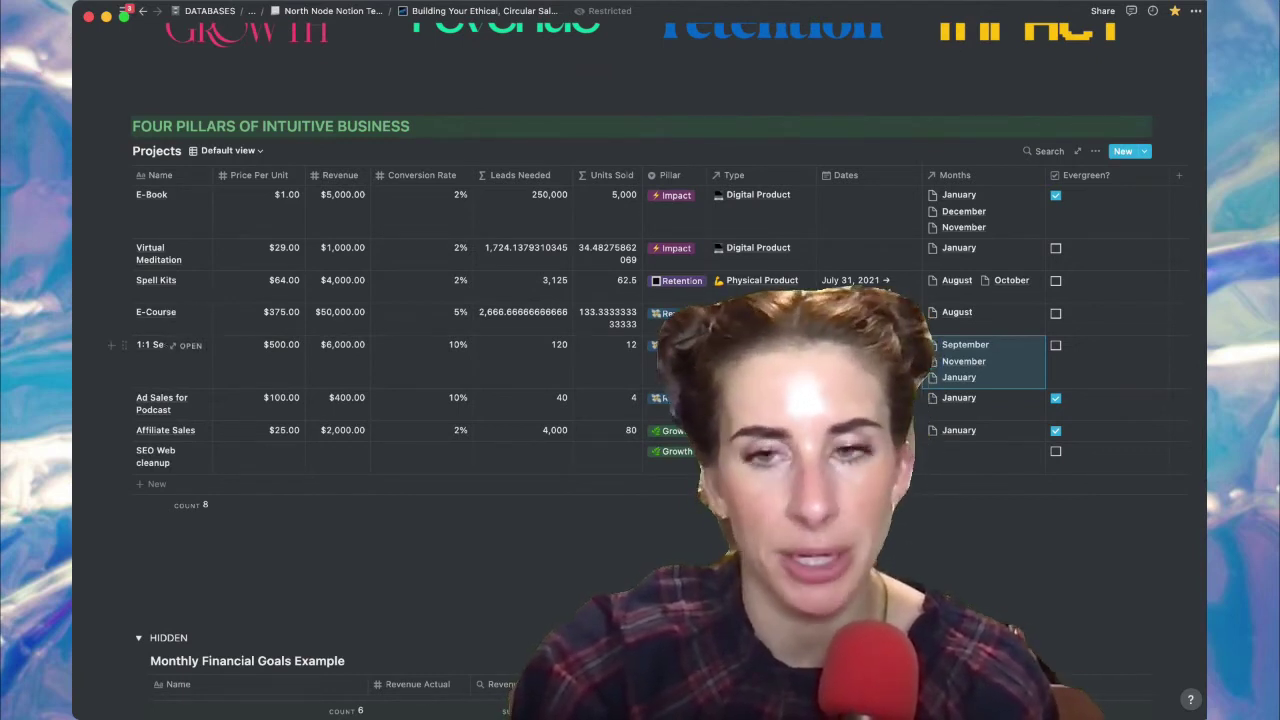
scroll(170, 345, down, 2)
scroll(170, 340, down, 4)
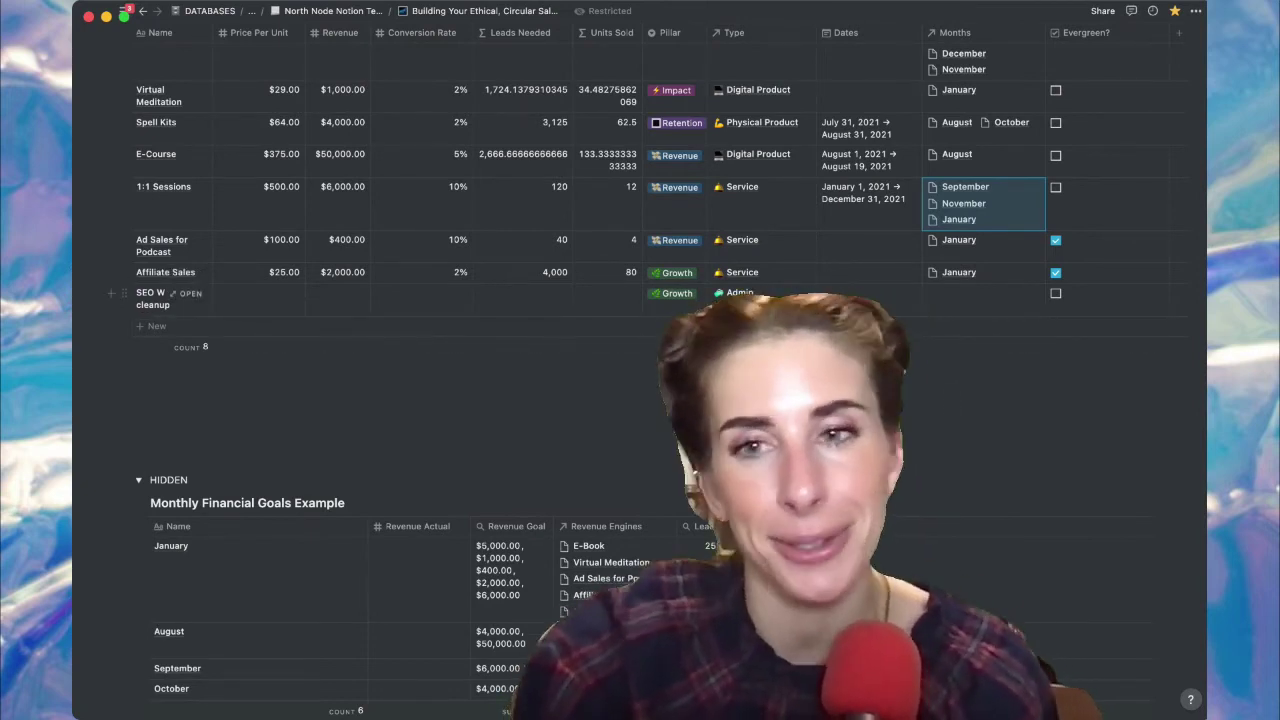
- Add October and August to SEO Web cleanup's Months relation
click(985, 293)
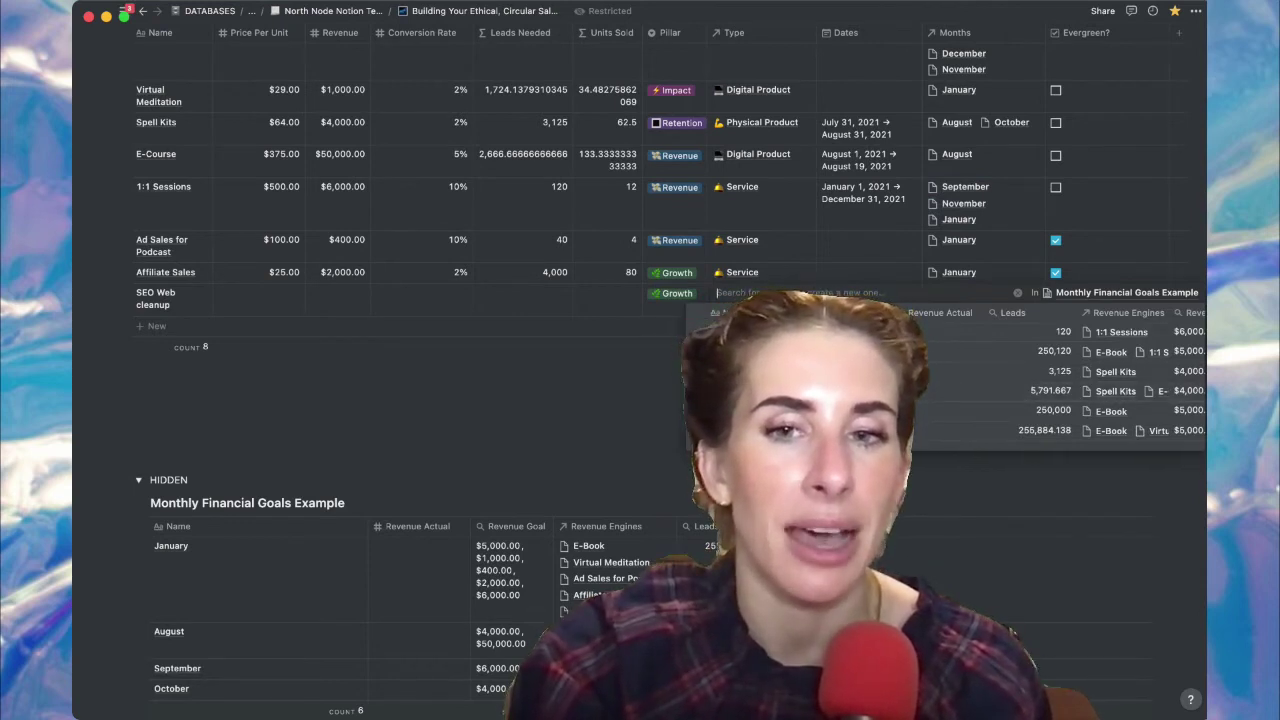
key(Escape)
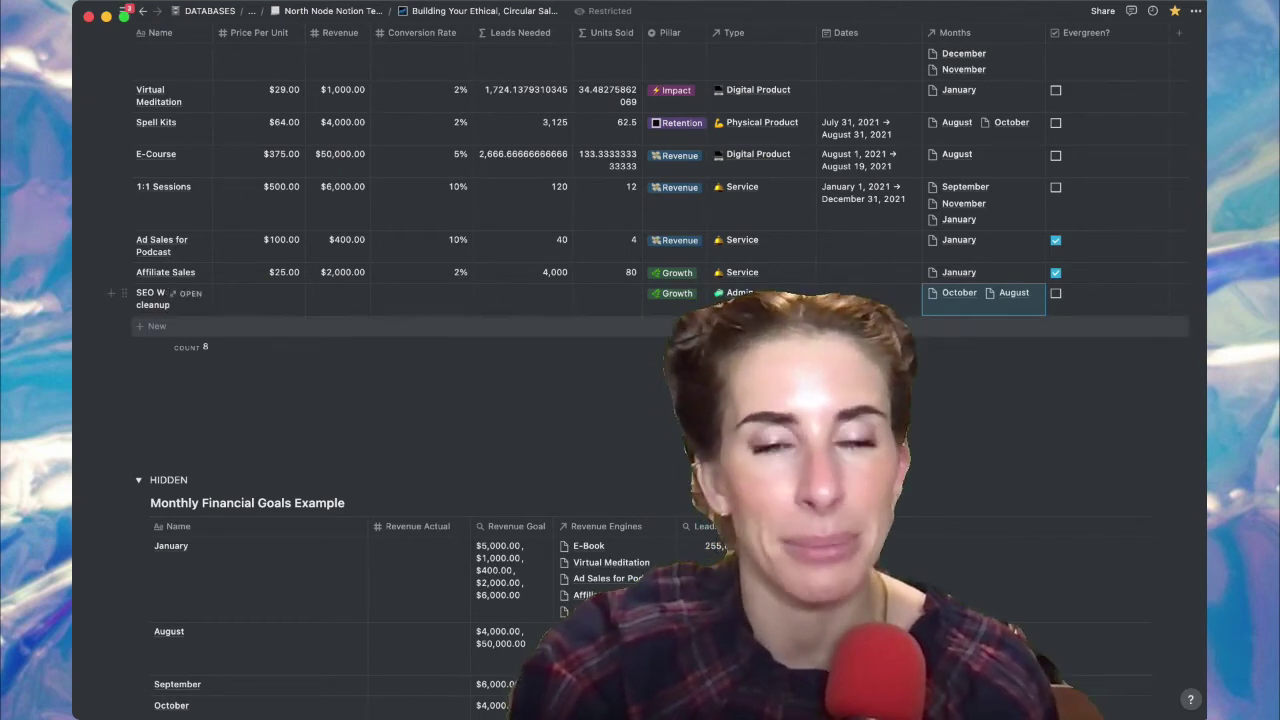
scroll(640, 400, down, 3)
scroll(250, 425, down, 4)
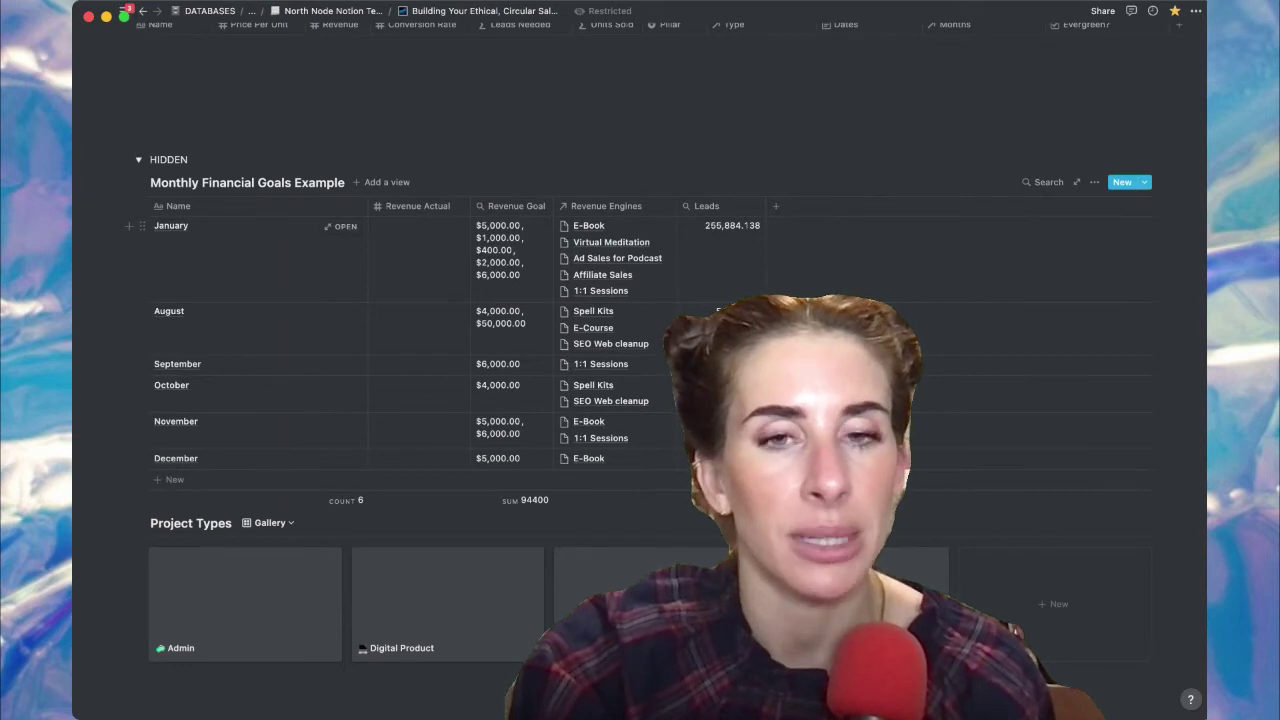
- Set the Revenue Goal rollup calculation to Sum, so January shows $14,400.00
click(512, 206)
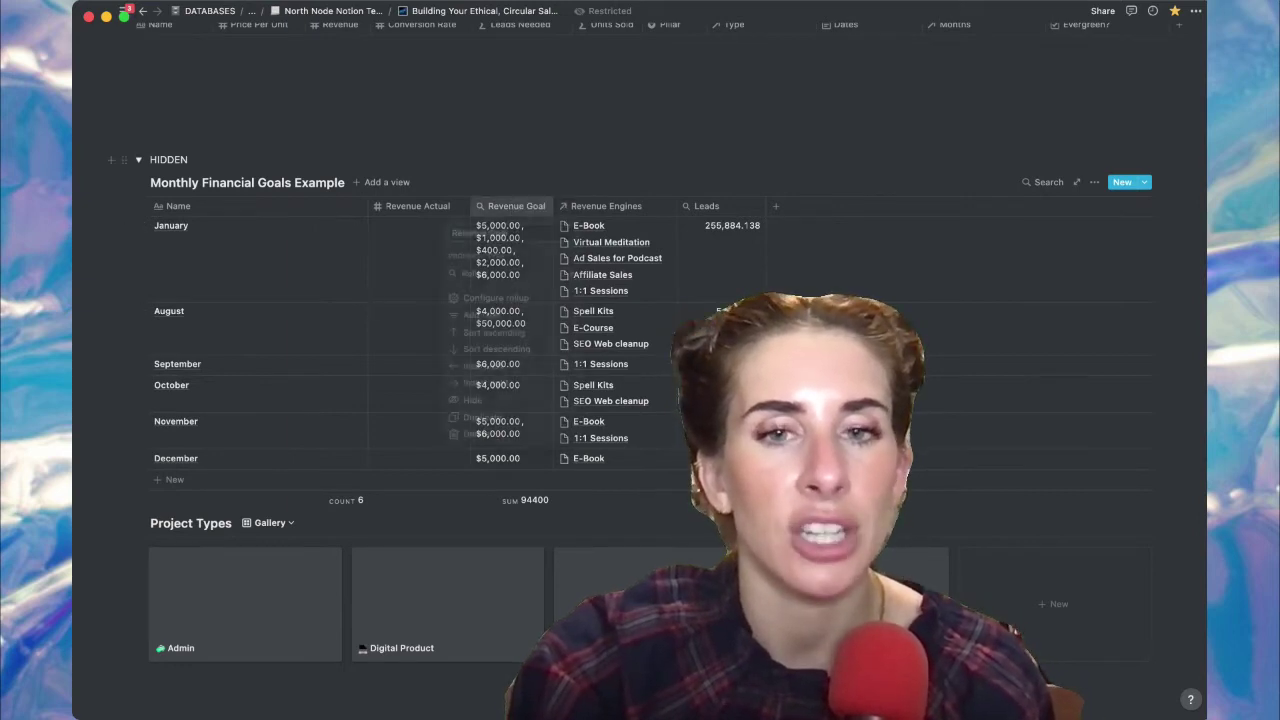
click(495, 298)
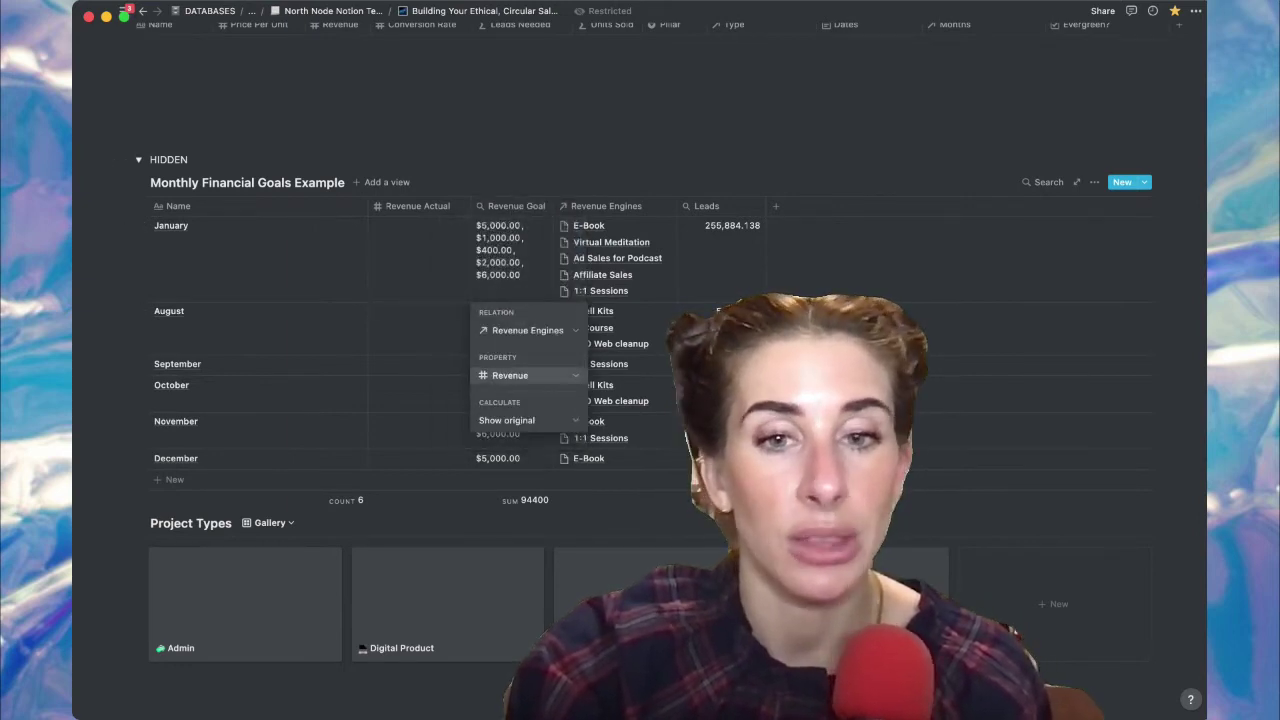
click(507, 420)
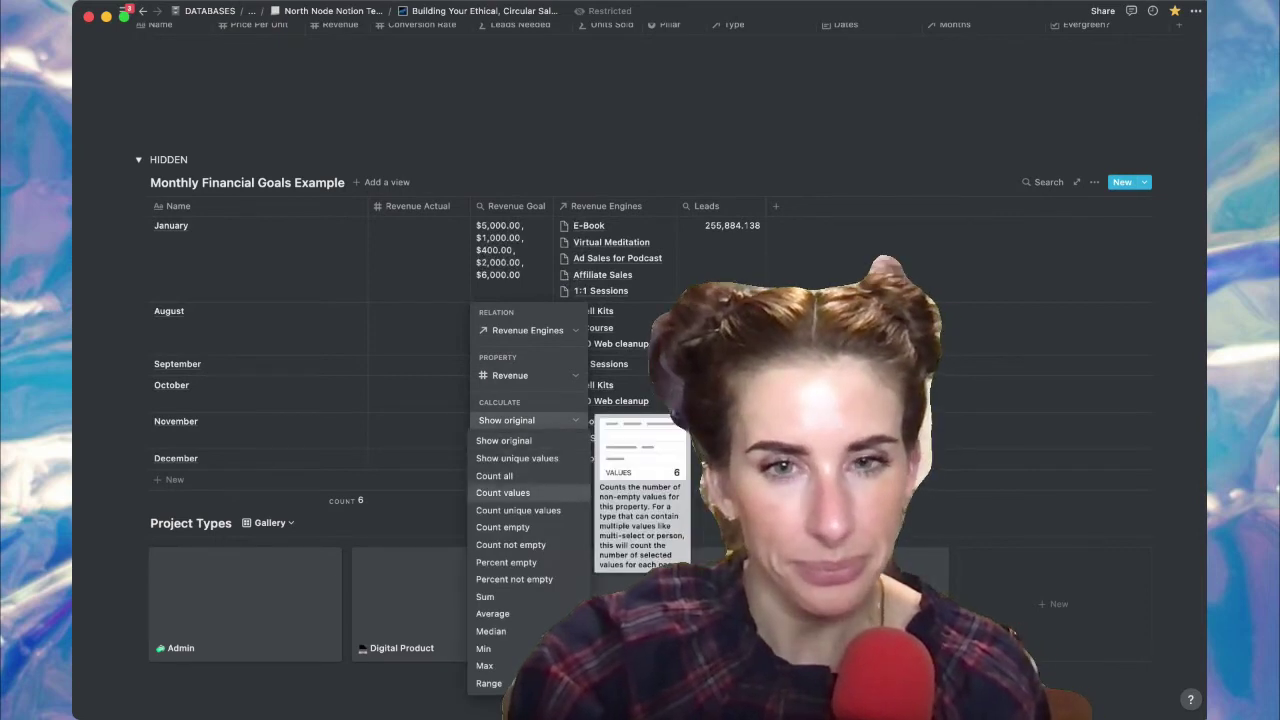
click(485, 596)
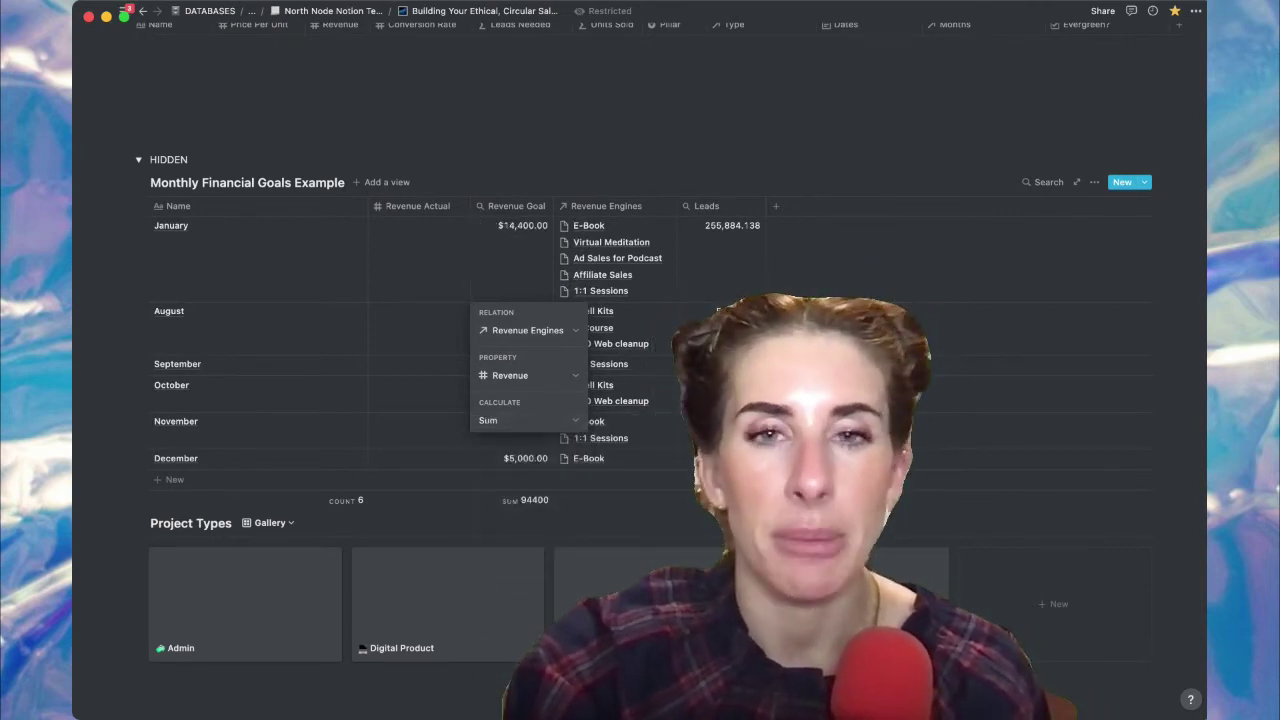
key(Escape)
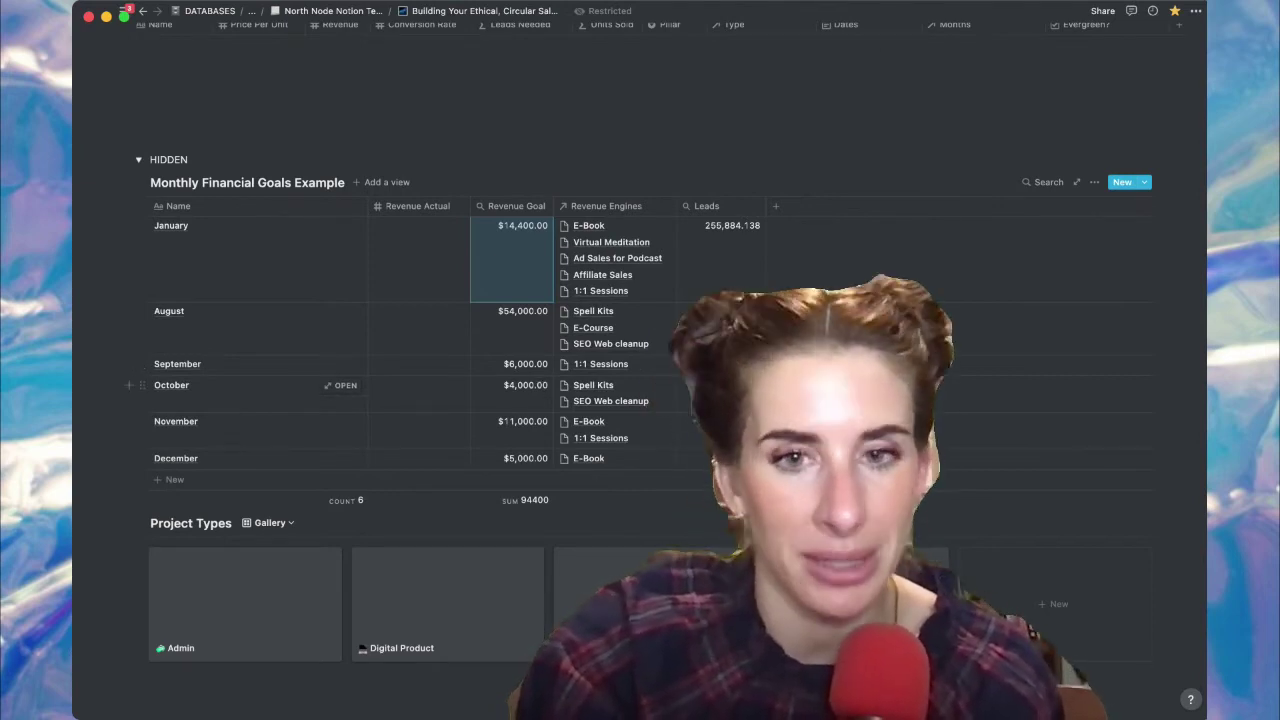
- Link Affiliate Sales to October's Revenue Engines, raising October's goal to $6,000.00
click(660, 393)
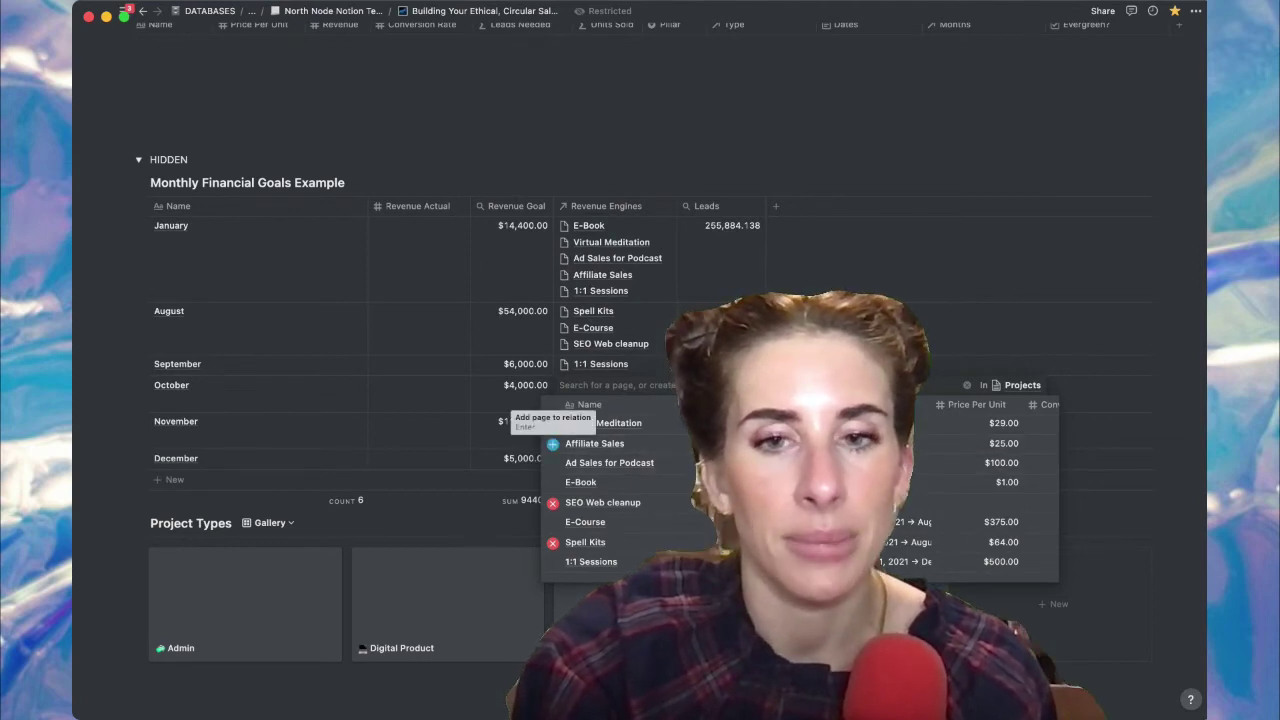
click(552, 443)
key(Escape)
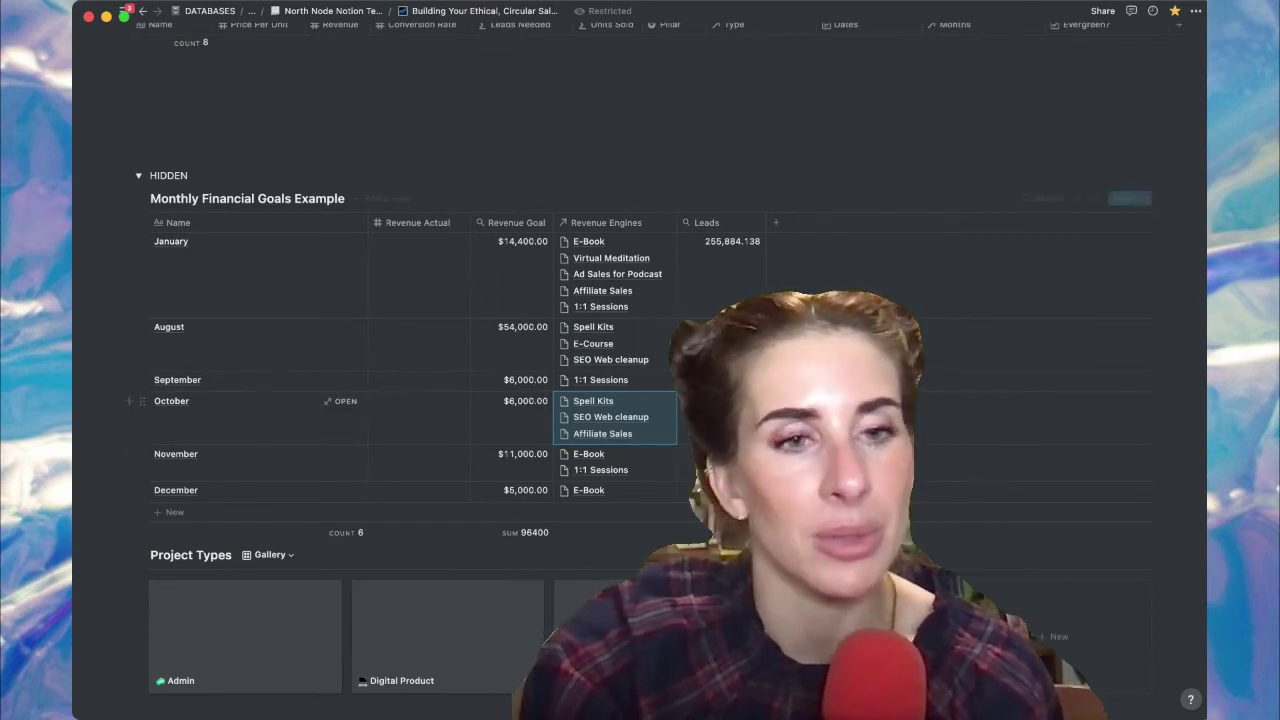
scroll(400, 450, up, 3)
scroll(640, 350, up, 7)
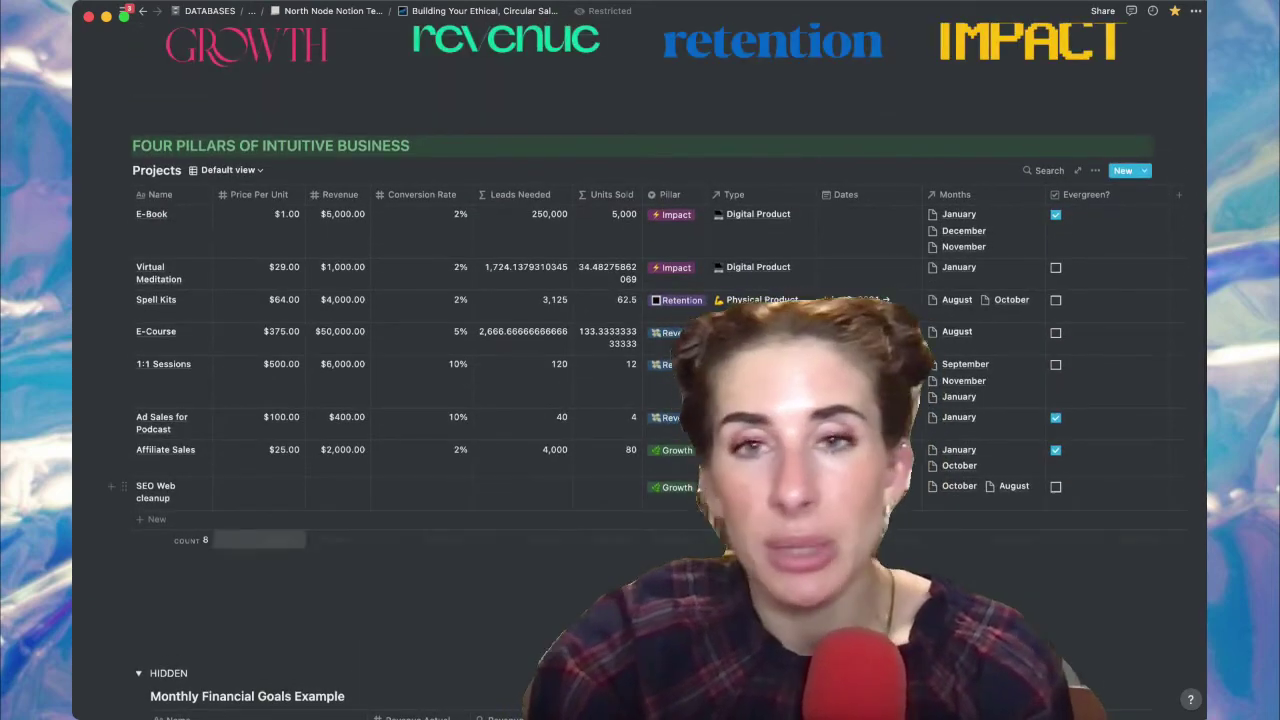
- Switch Projects from Default to Board view, grouping 1:1 Sessions, Spell Kits and E-Book by pillar
mouse_move(90, 532)
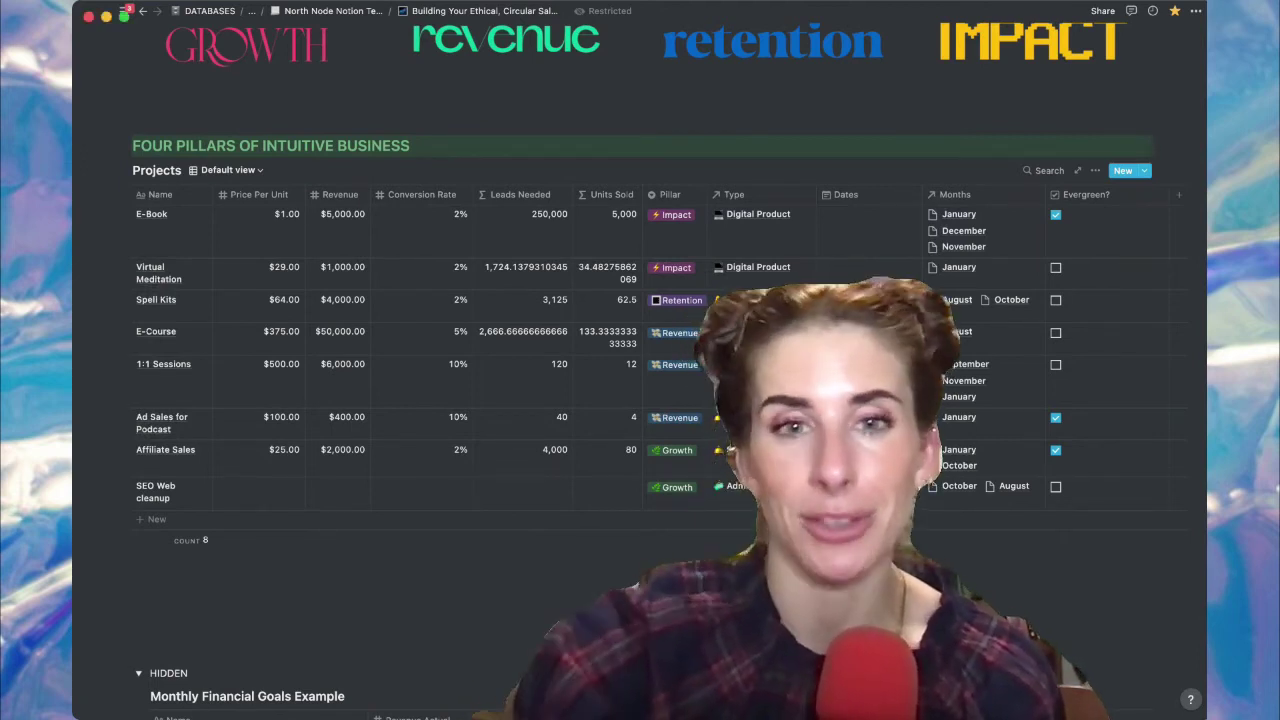
click(227, 170)
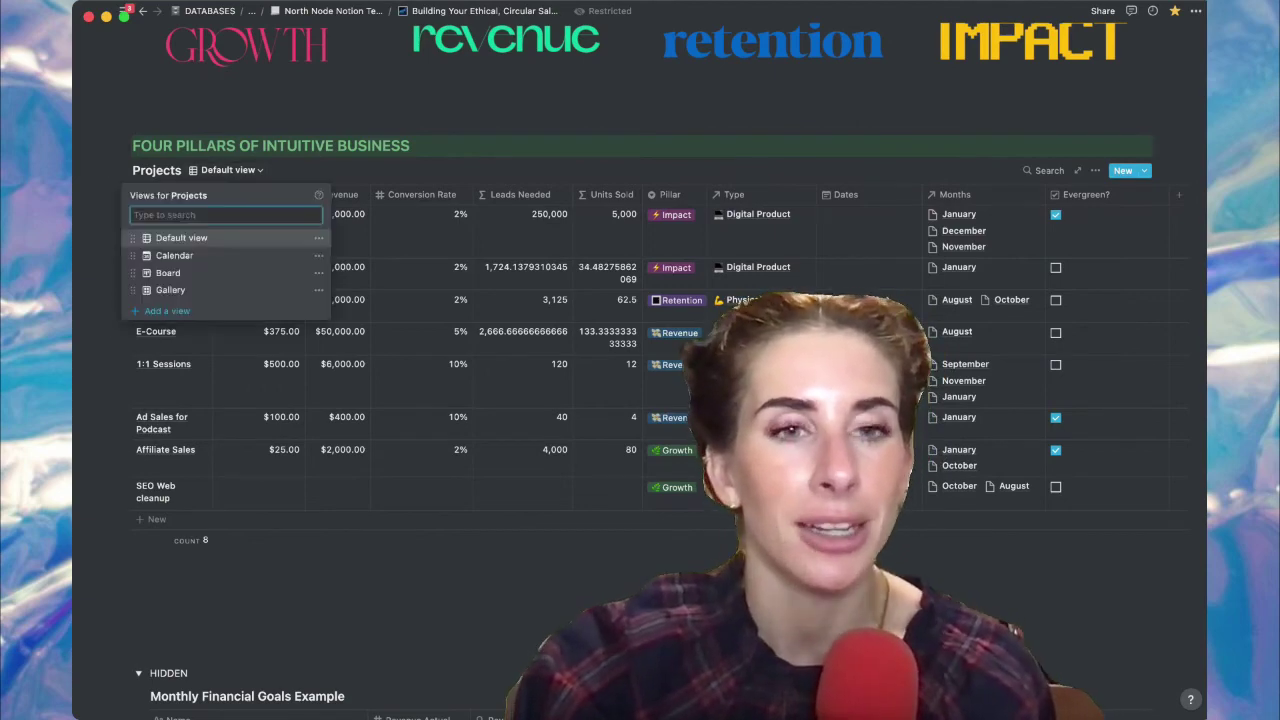
key(Down)
key(Down)
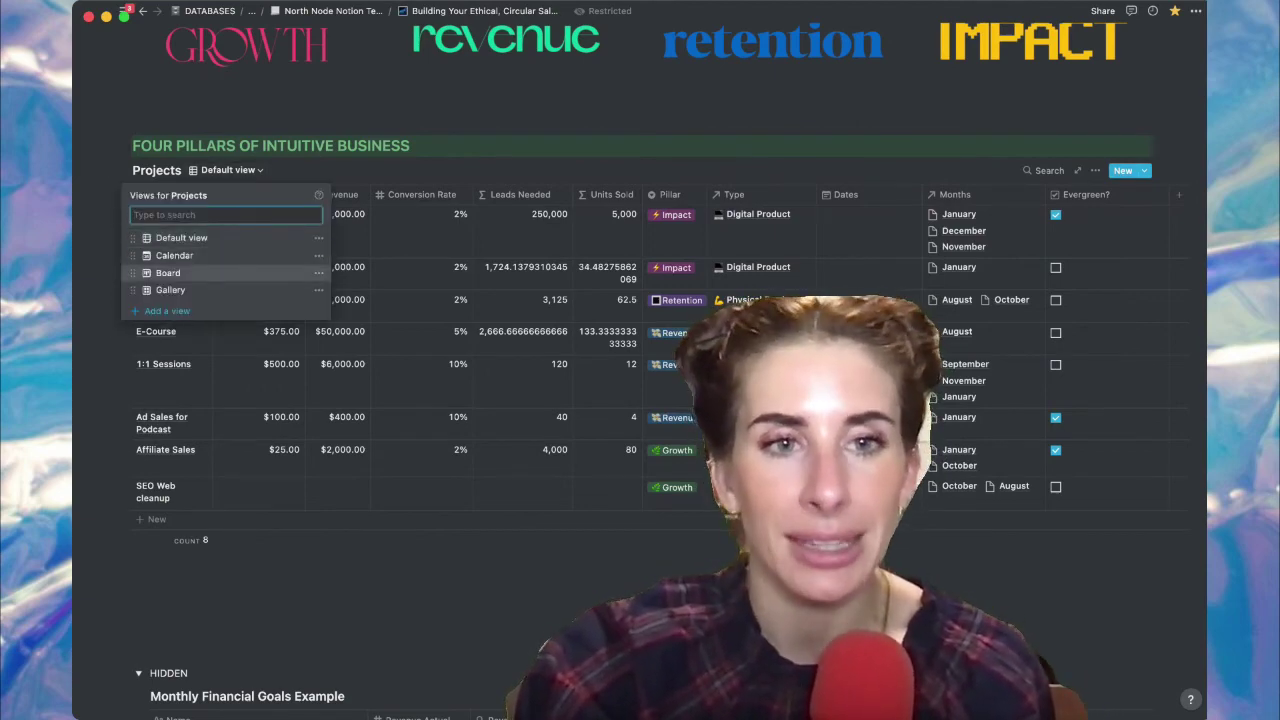
key(Return)
mouse_move(160, 413)
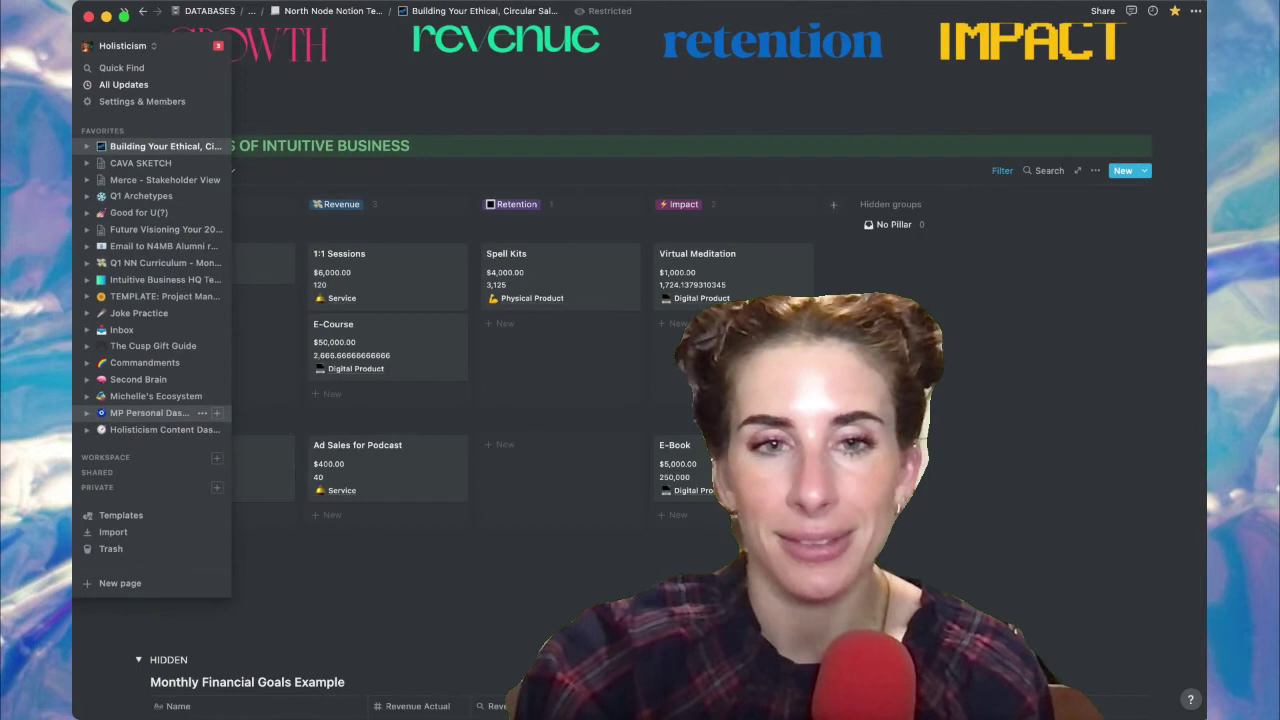